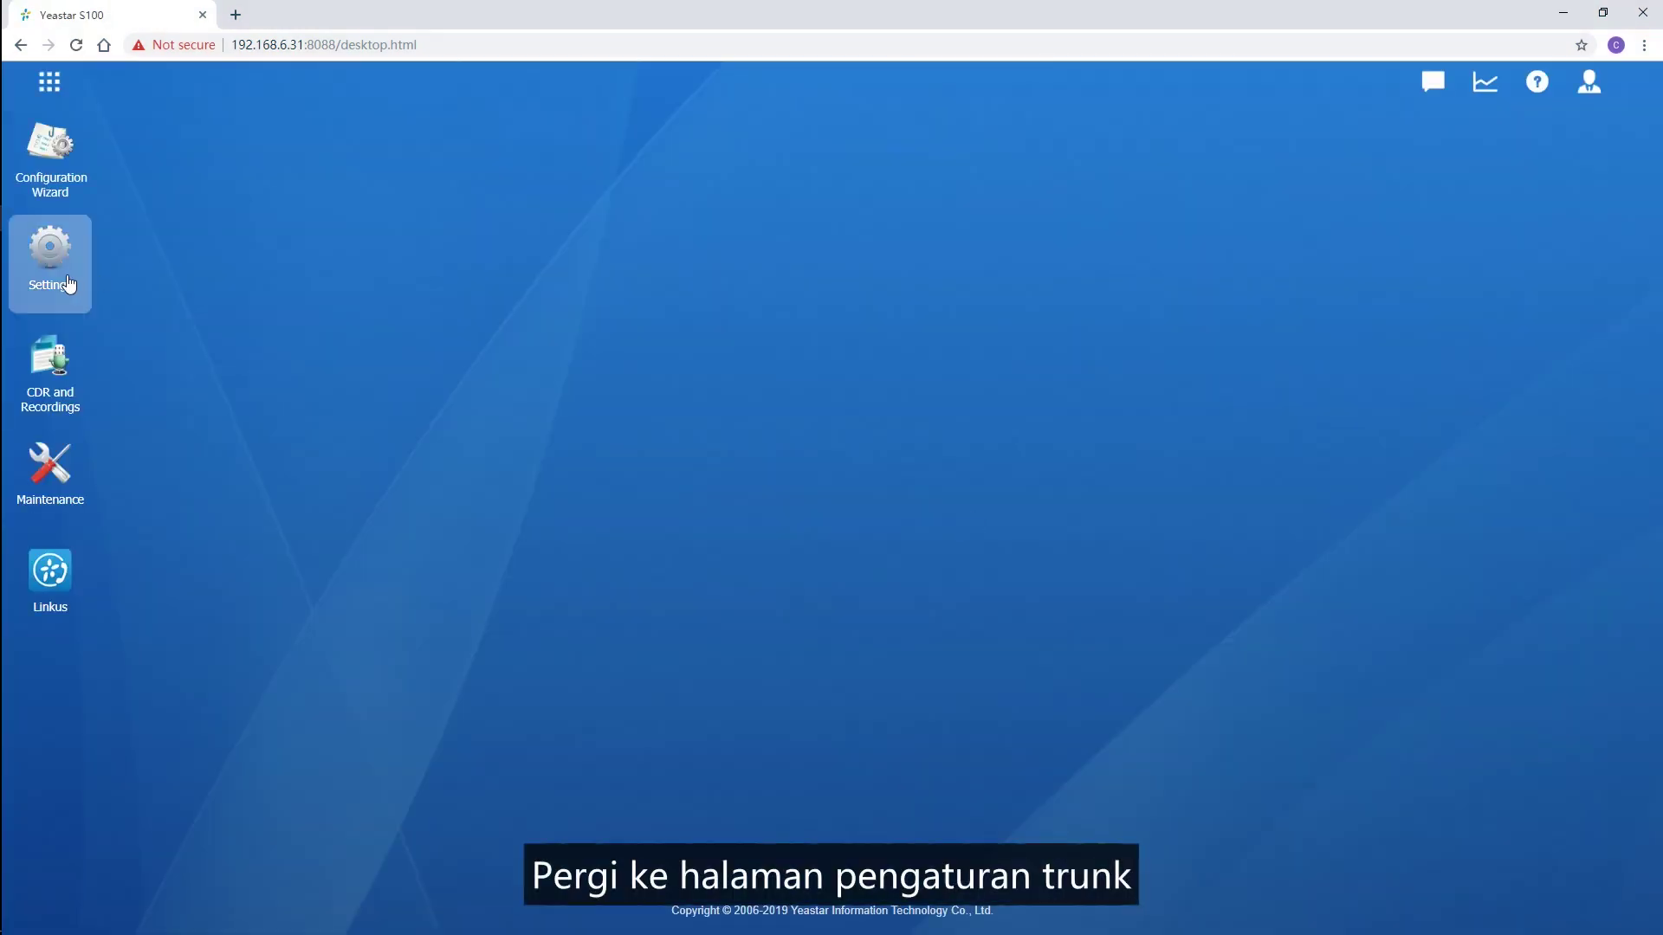
# Open the Trunks list in PBX Settings, showing the LTE1-1 4G trunk
pyautogui.click(62, 279)
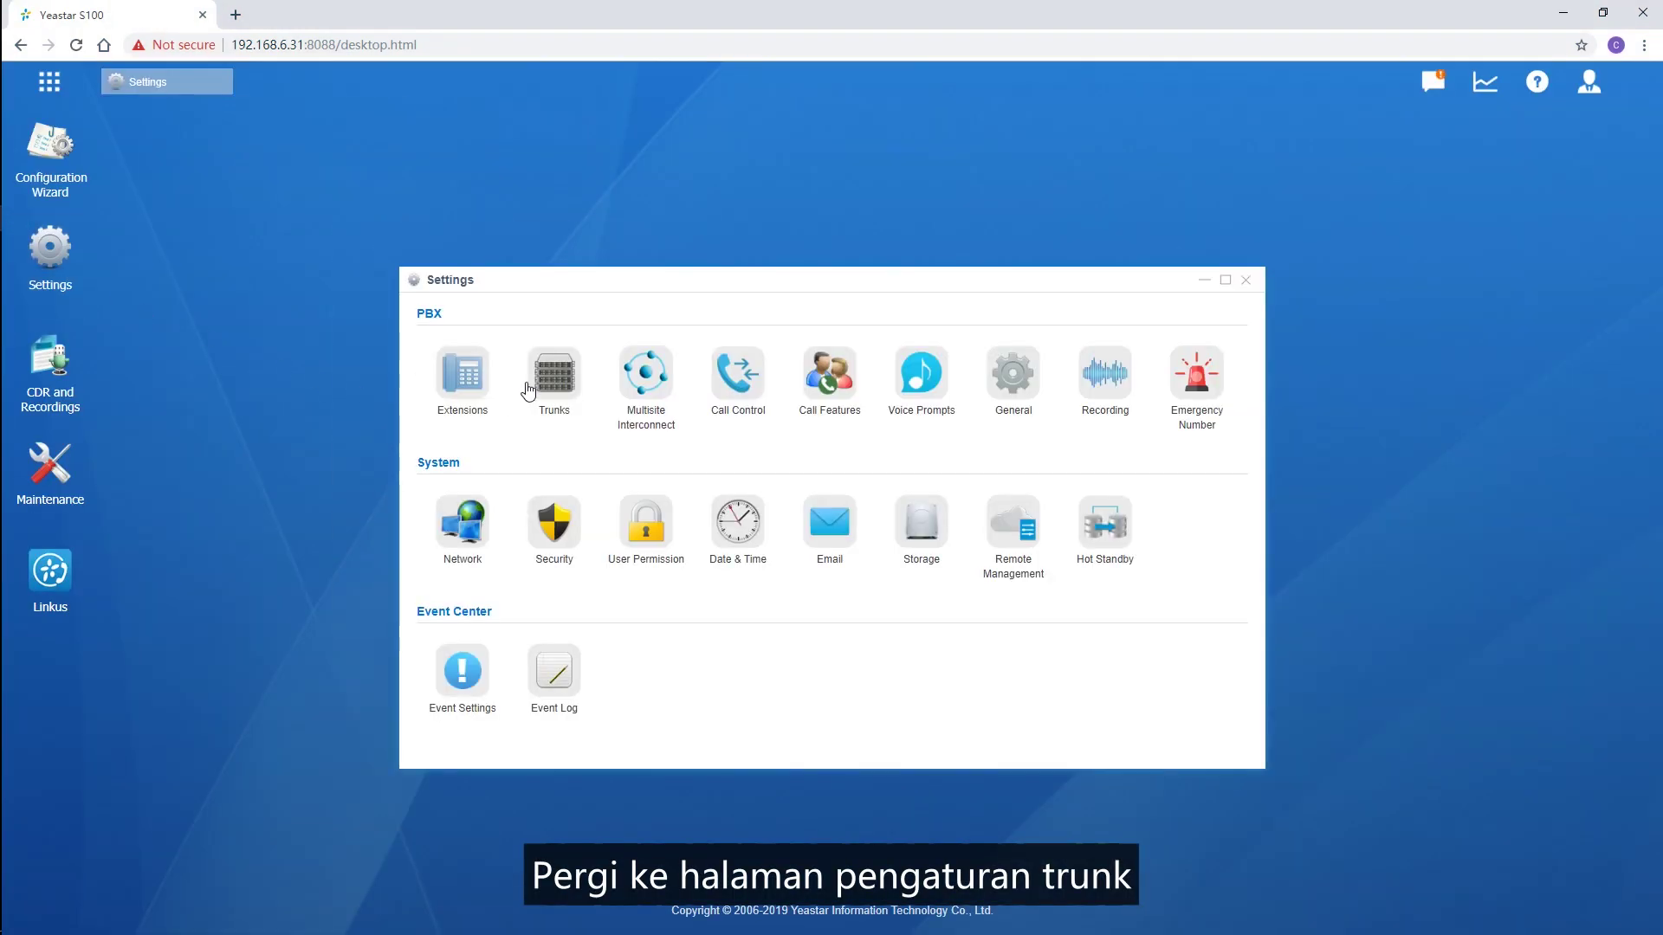
pyautogui.click(564, 392)
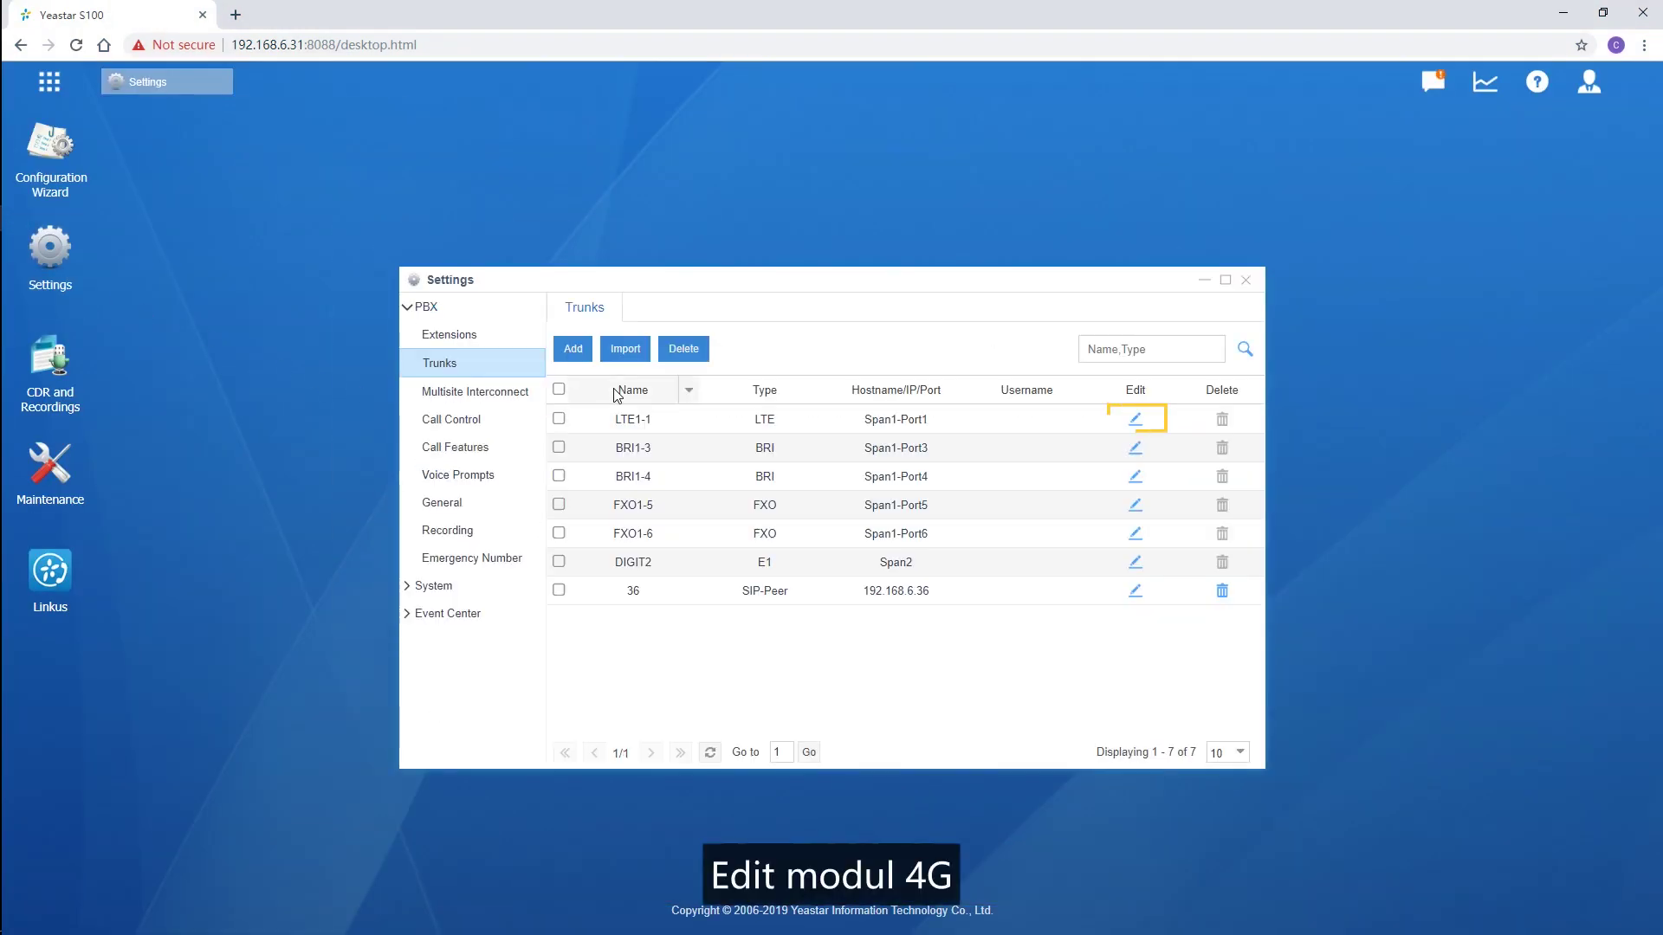
# In LTE1-1's Advanced settings, set mode to Voice and Data and network type to LTE Only
pyautogui.click(1135, 421)
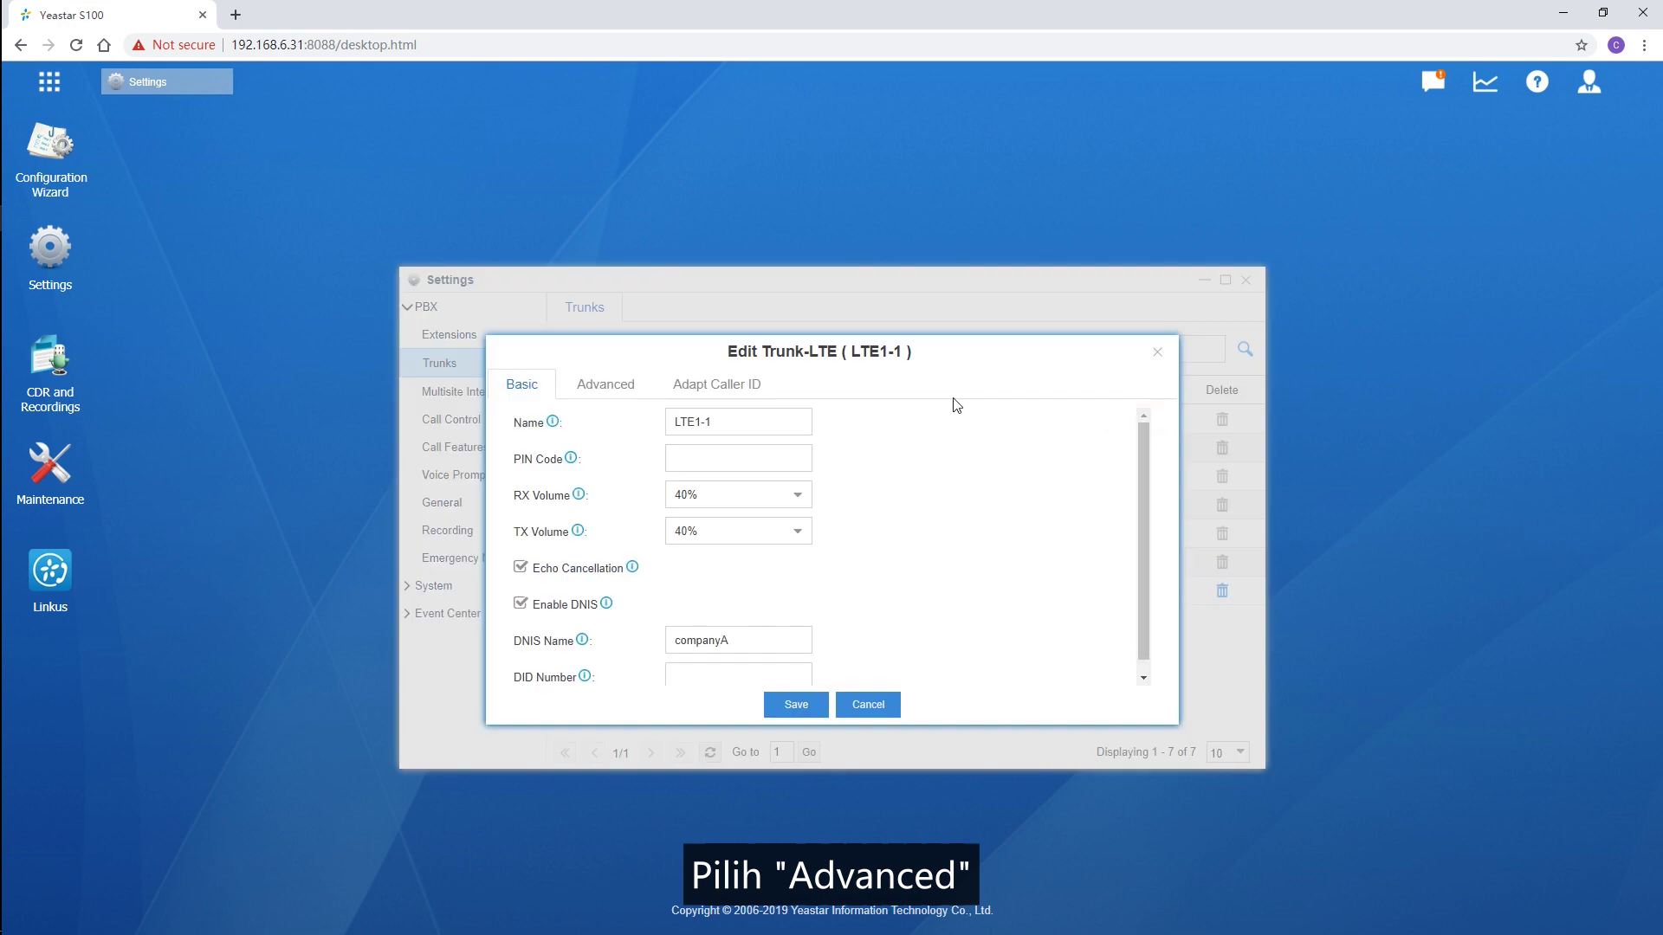
pyautogui.click(607, 385)
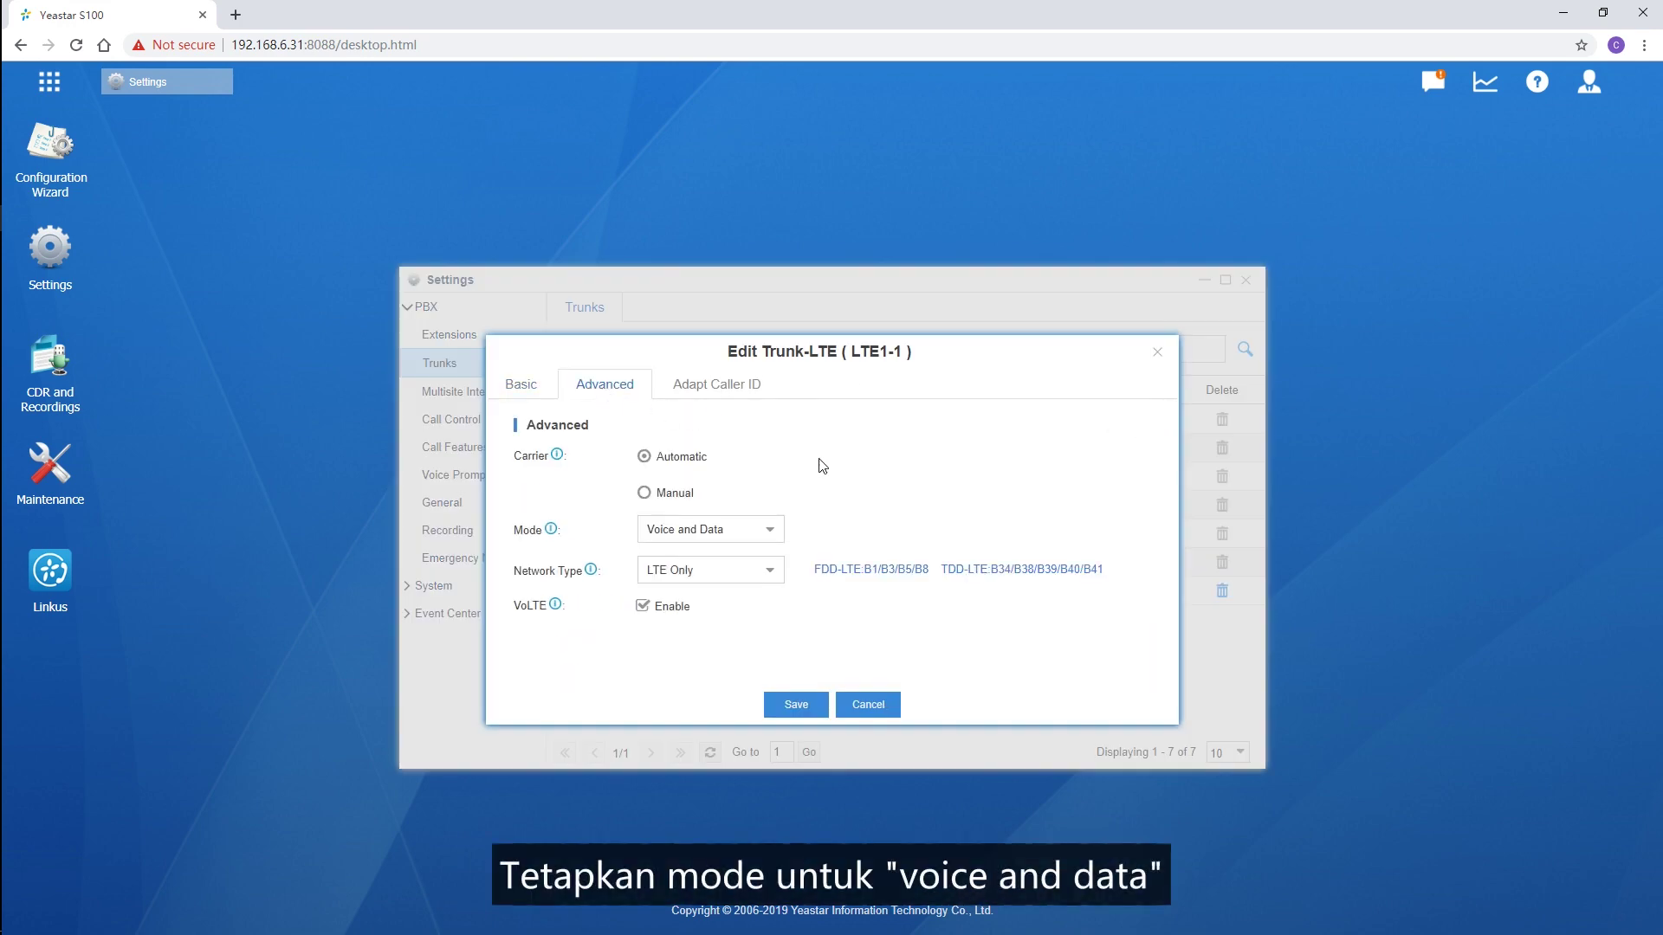
pyautogui.click(769, 530)
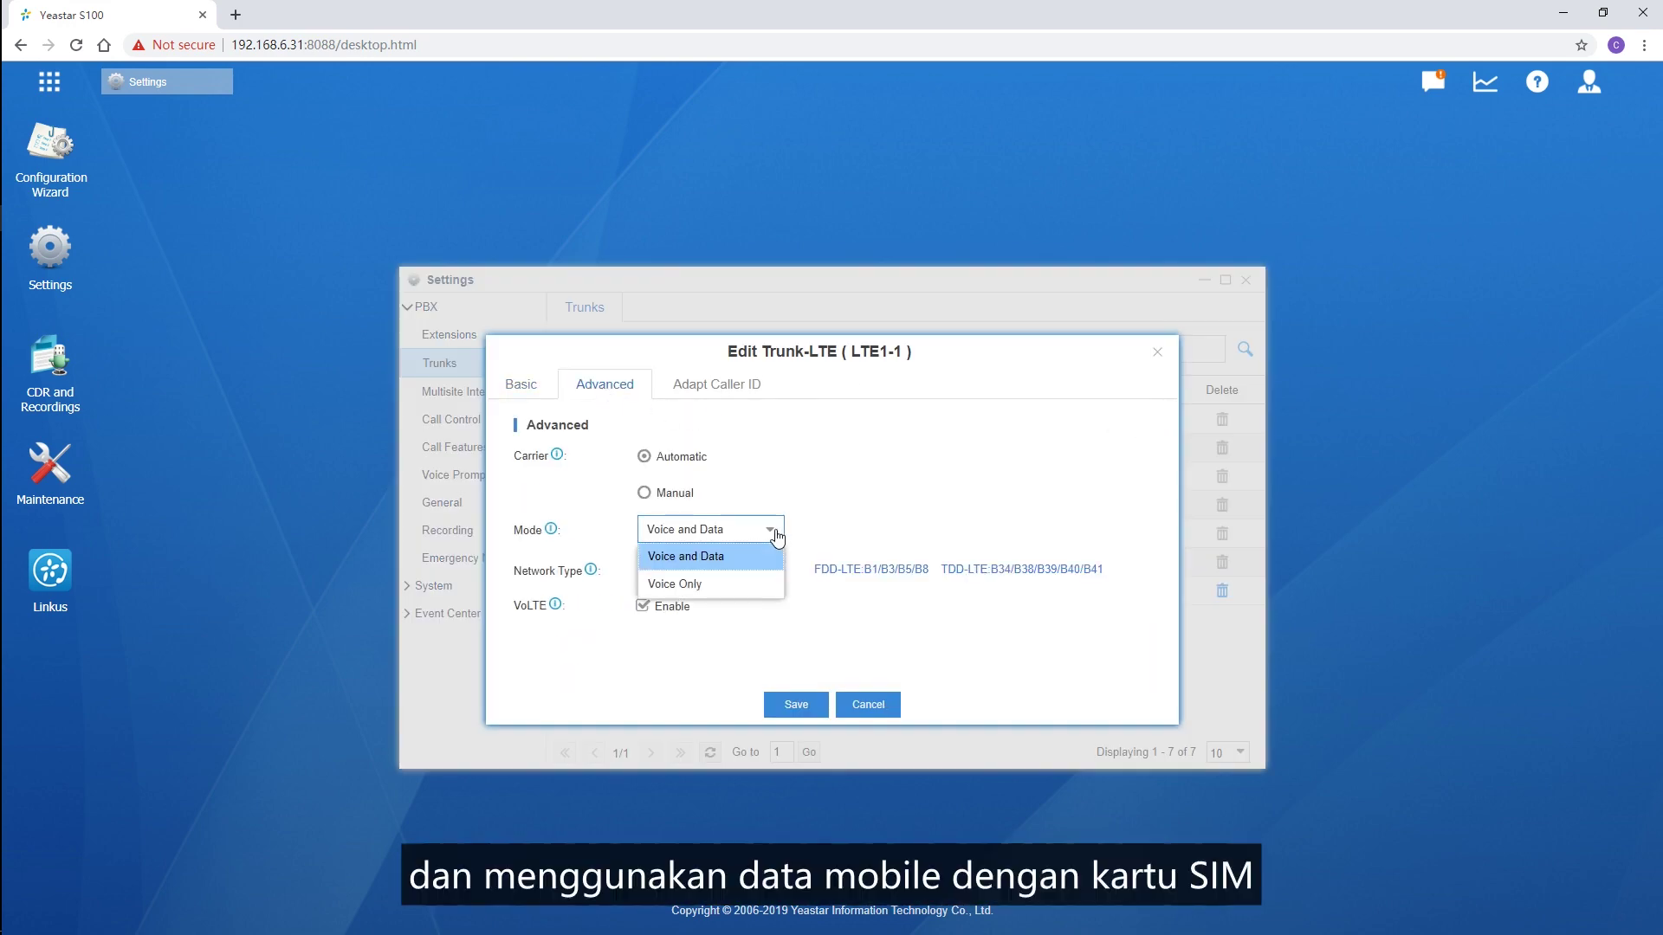
pyautogui.click(770, 570)
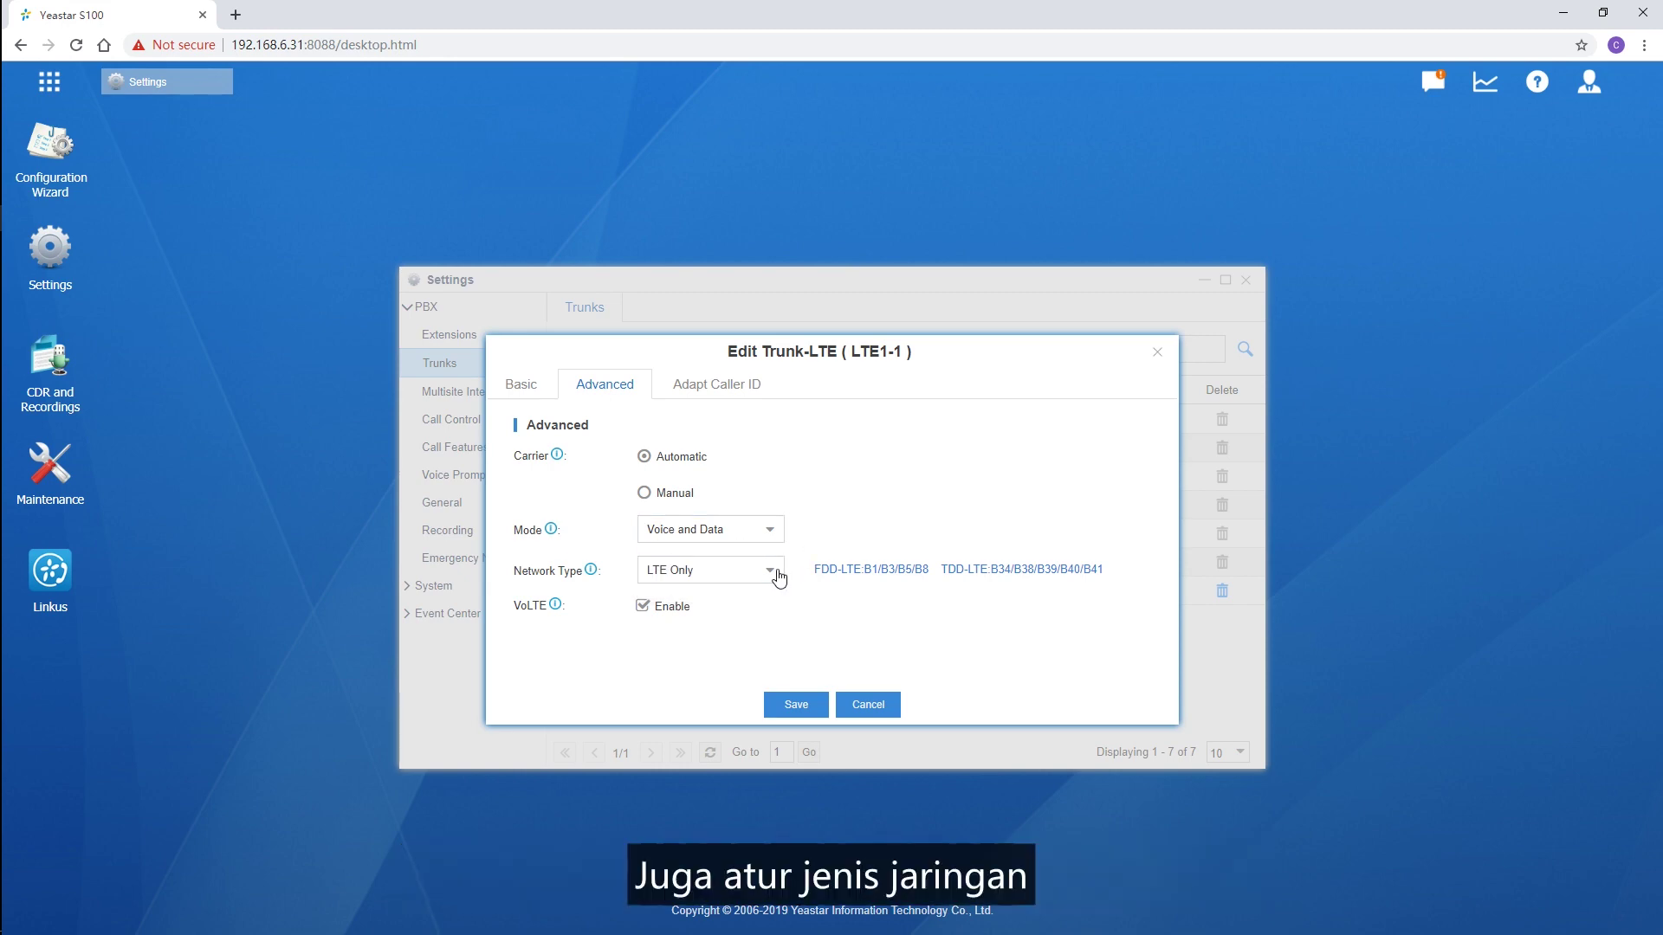
pyautogui.click(777, 573)
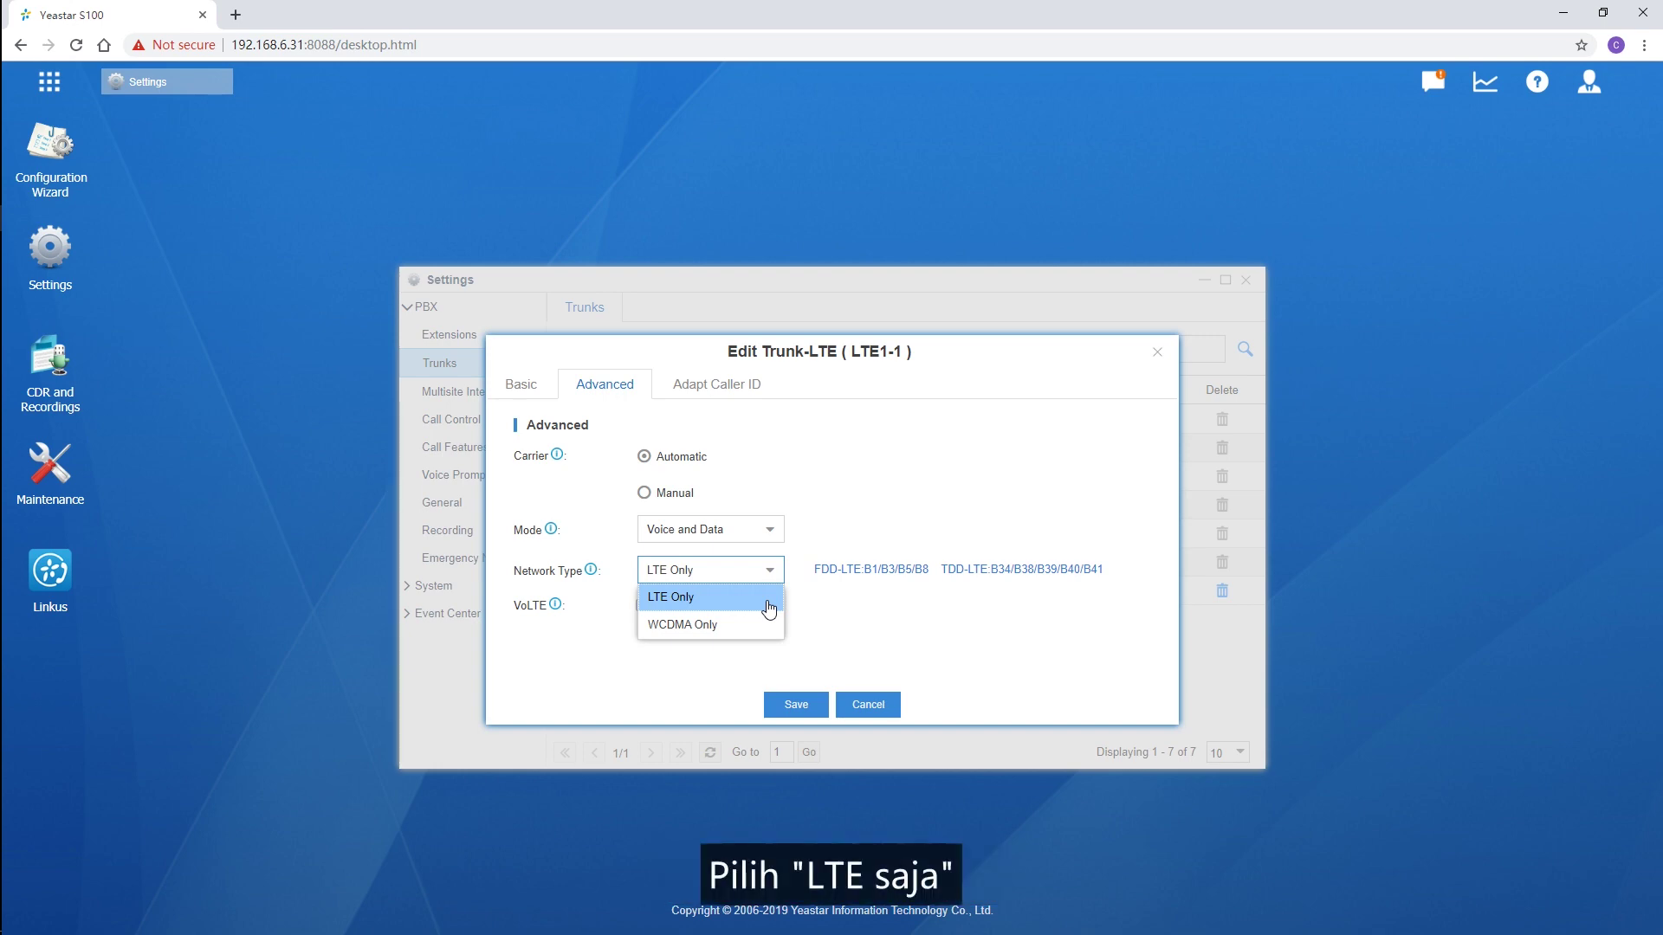
pyautogui.click(769, 610)
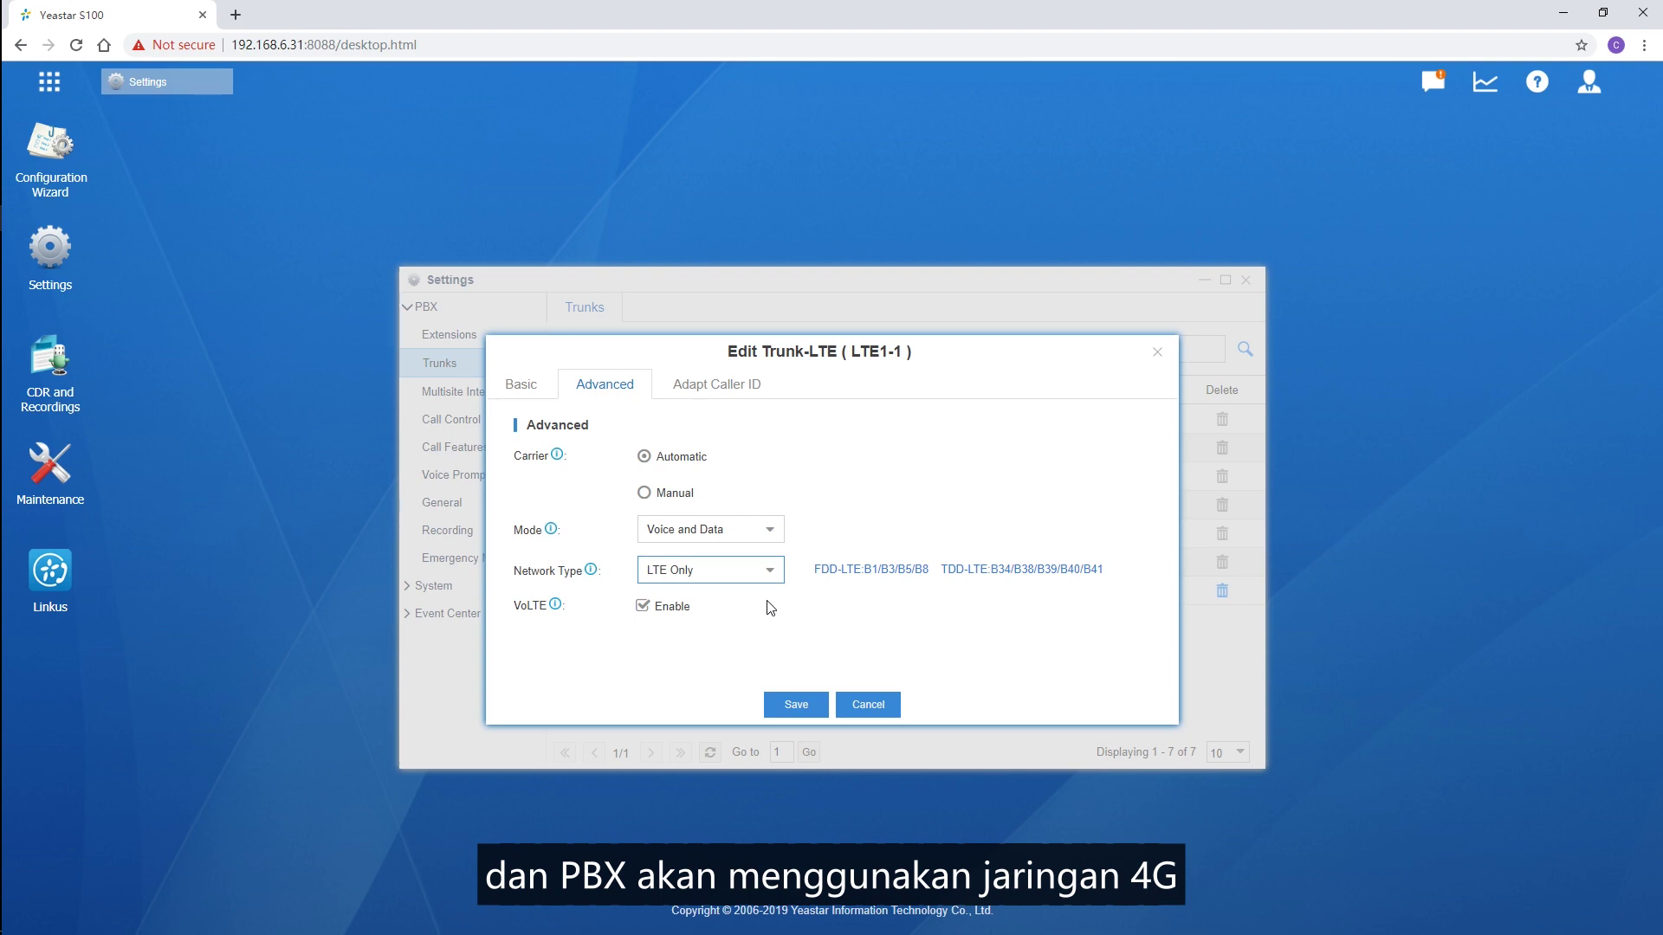
pyautogui.moveTo(554, 605)
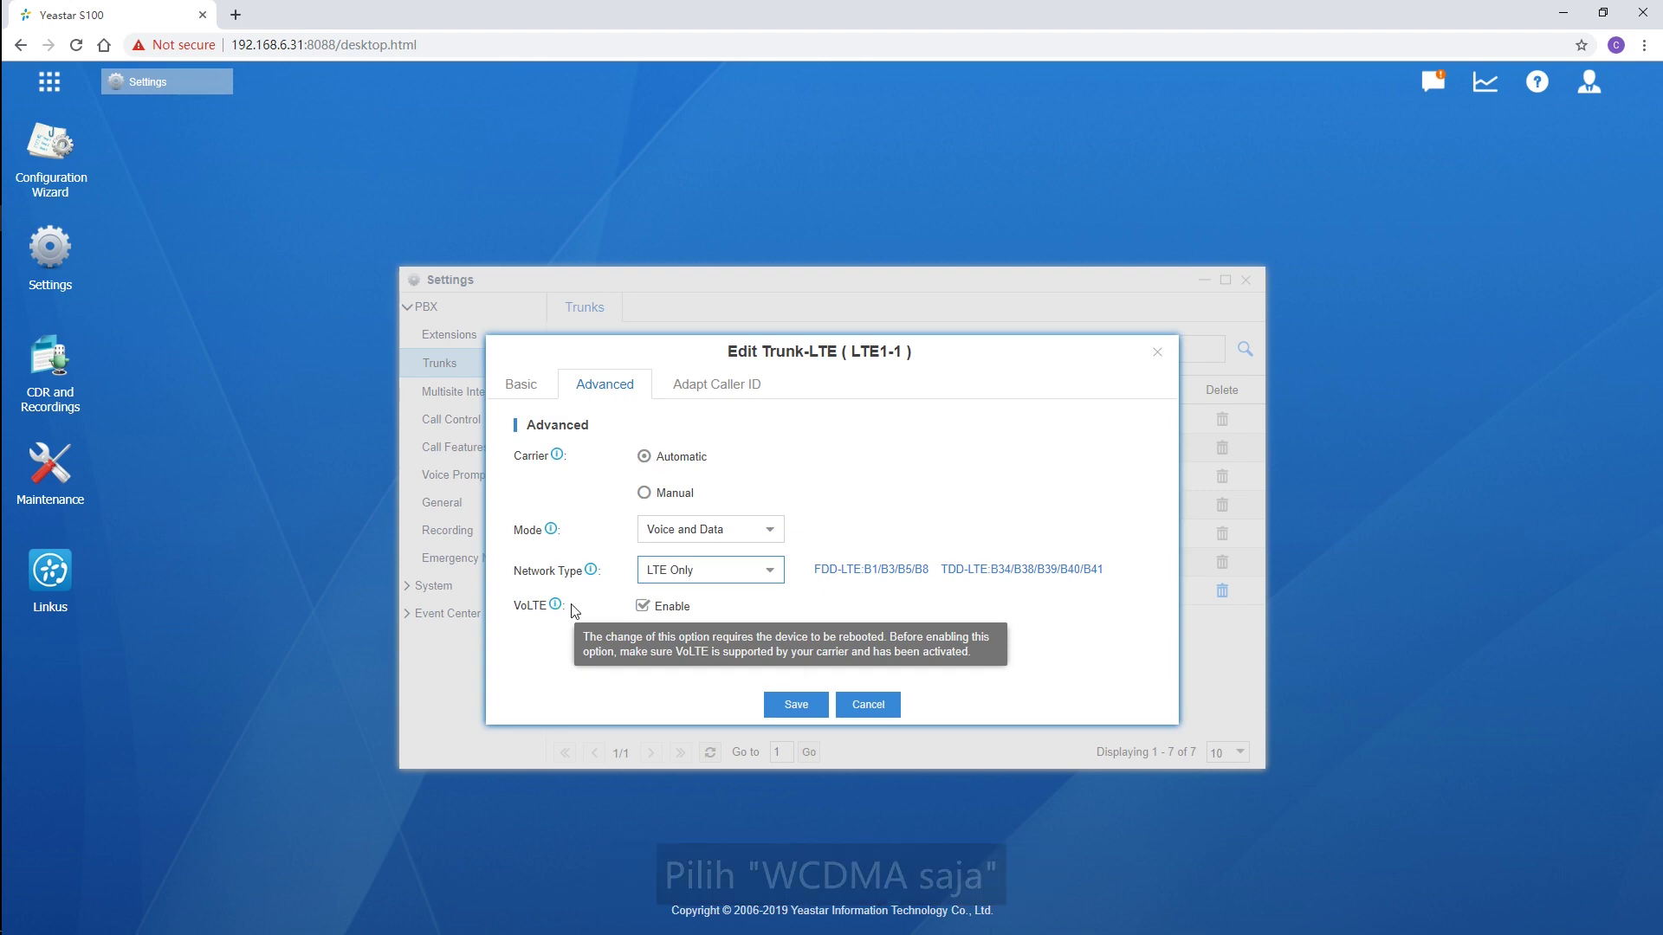
pyautogui.click(771, 578)
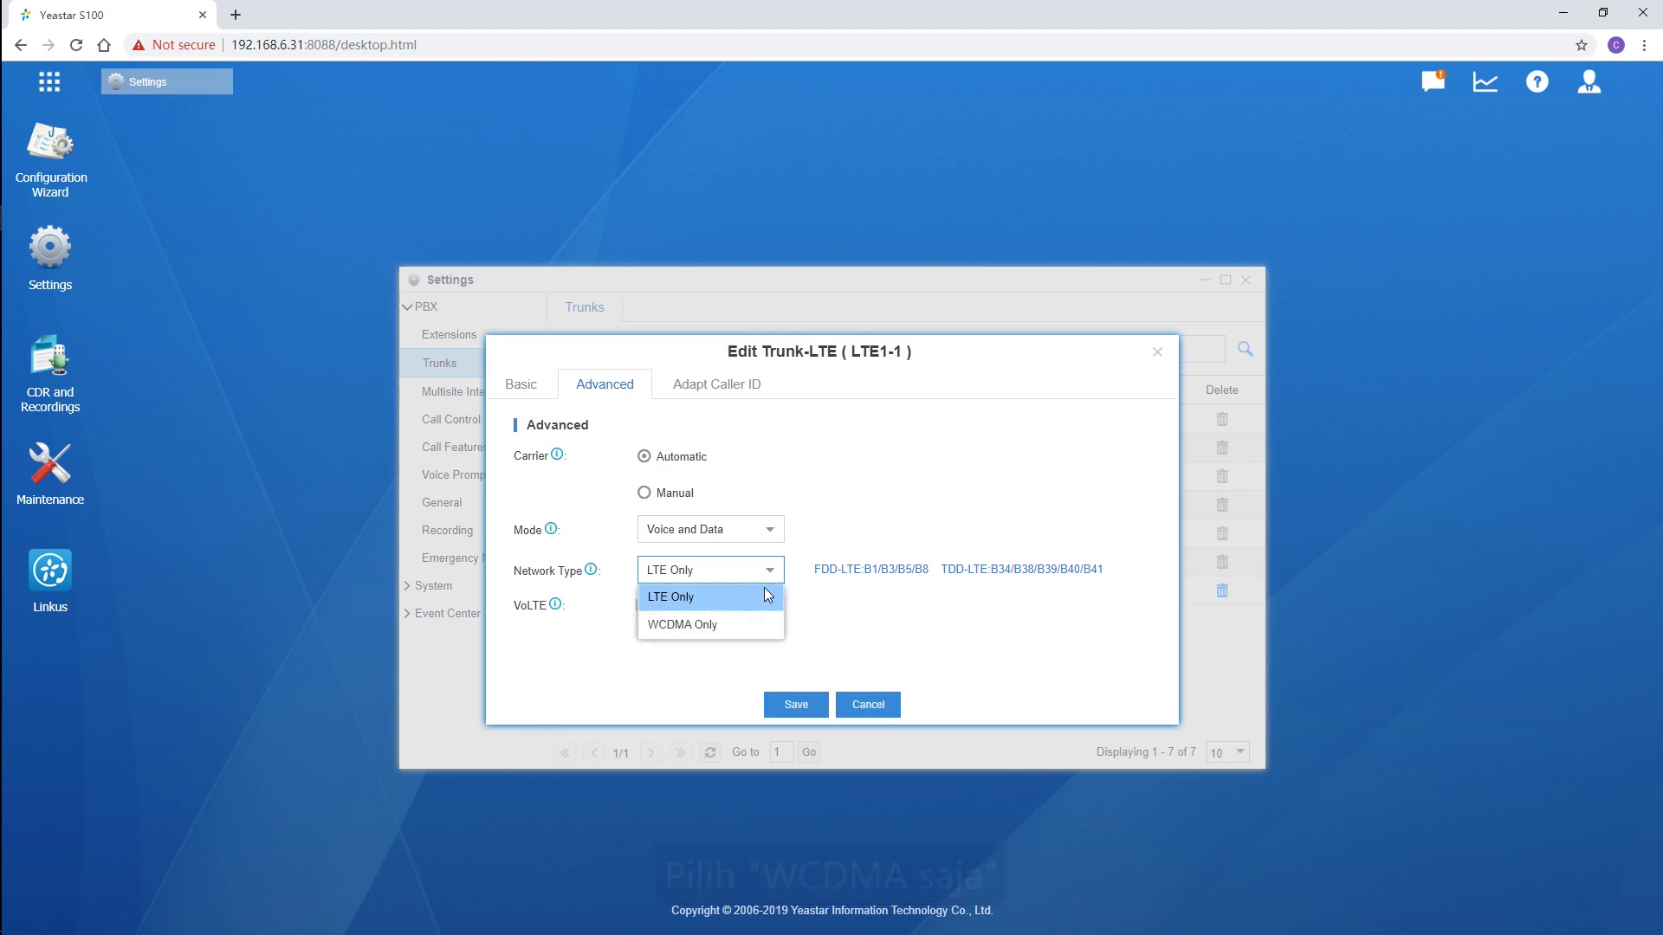
pyautogui.click(756, 635)
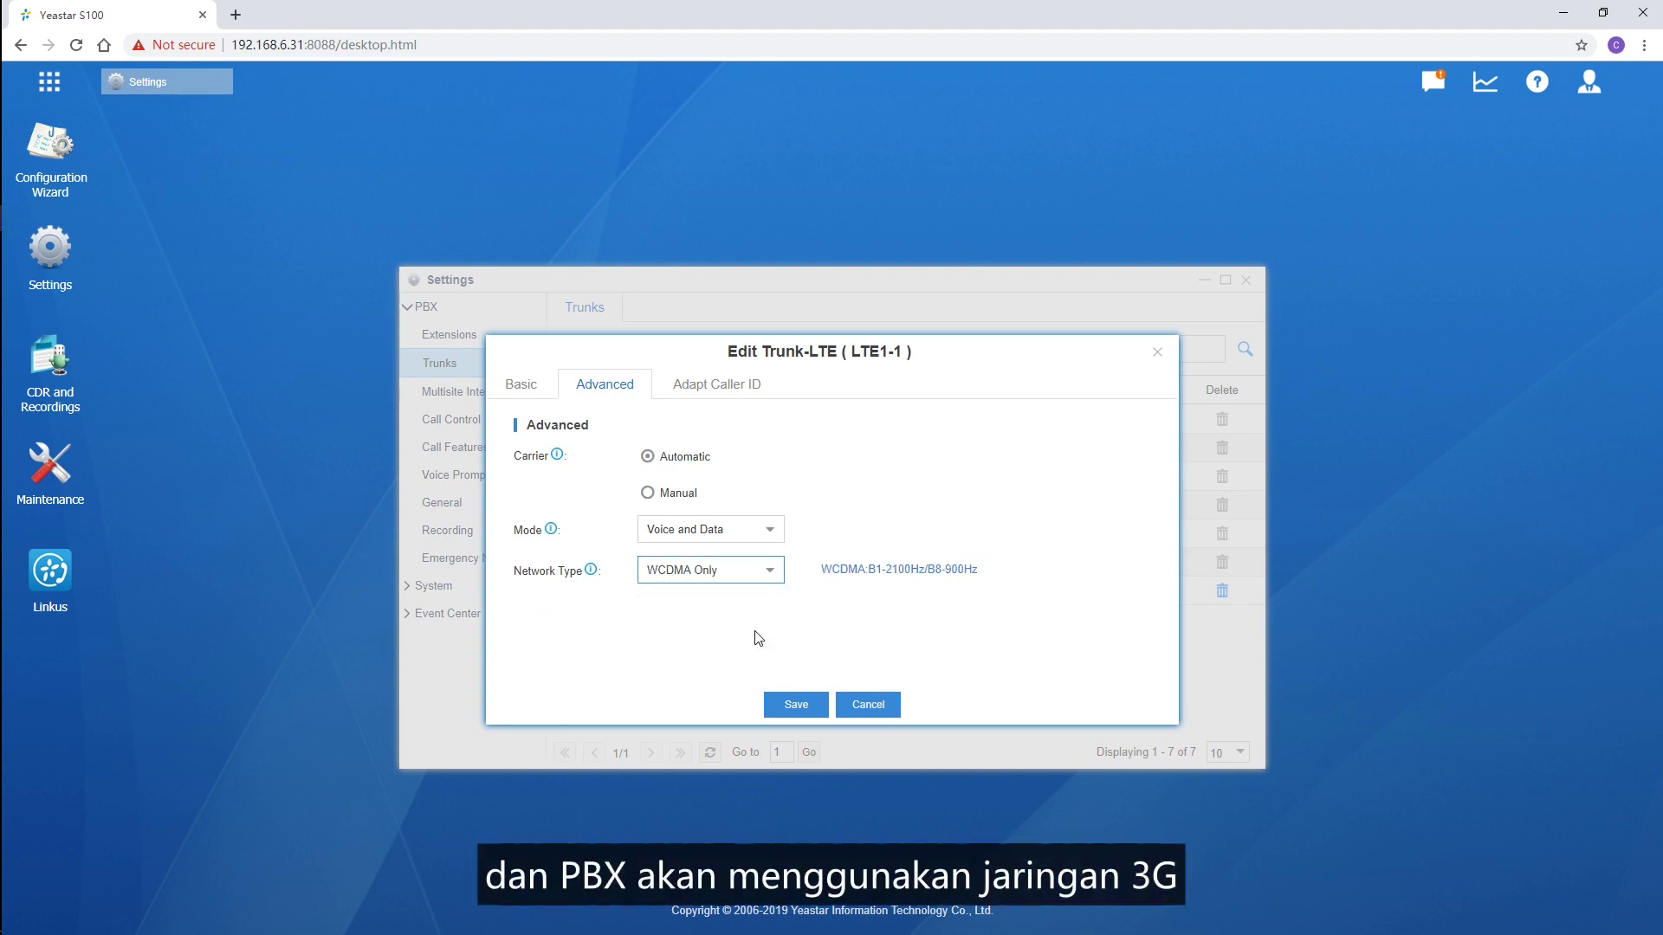
pyautogui.click(772, 580)
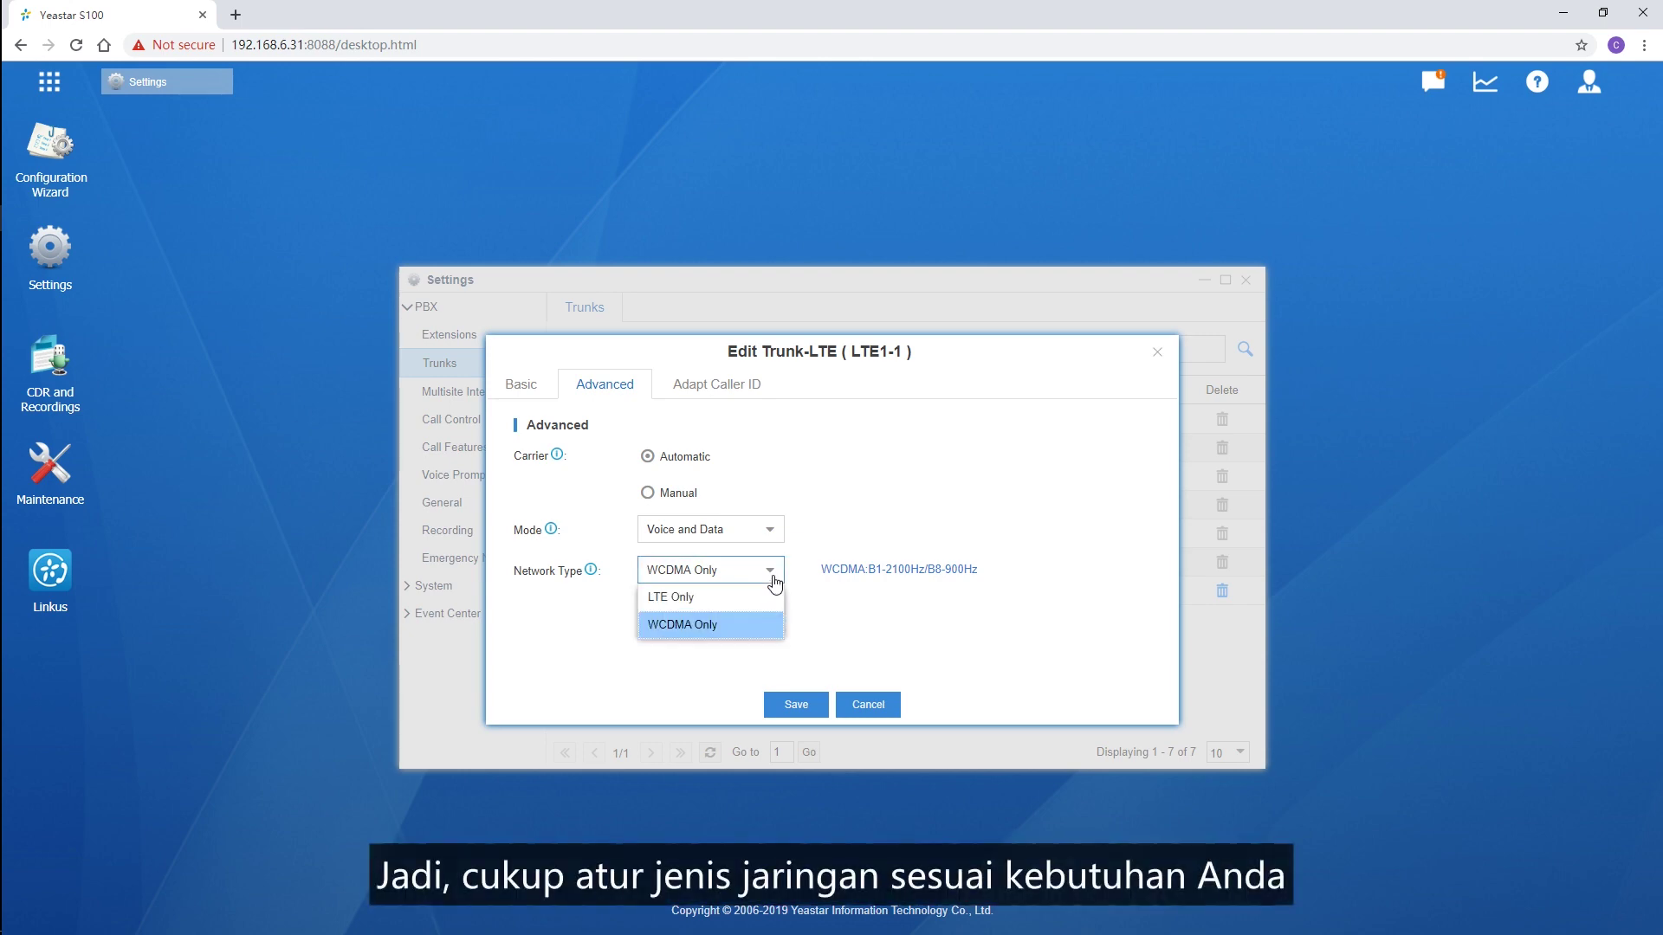
pyautogui.click(768, 597)
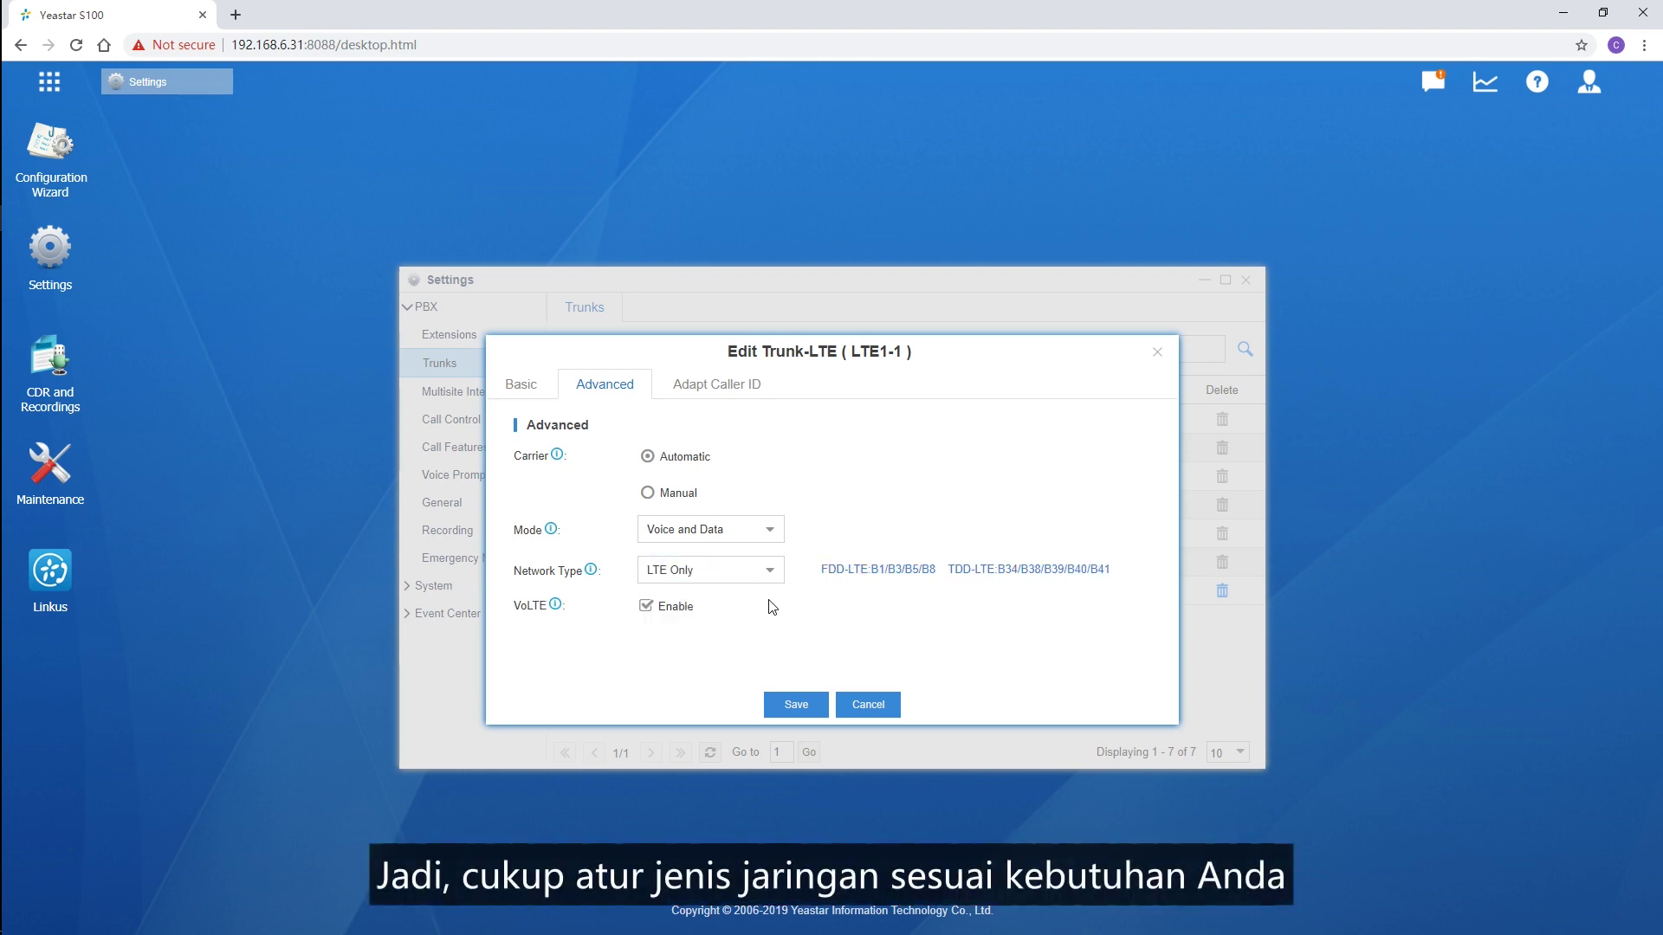
# Save and apply the LTE1-1 trunk changes
pyautogui.click(794, 706)
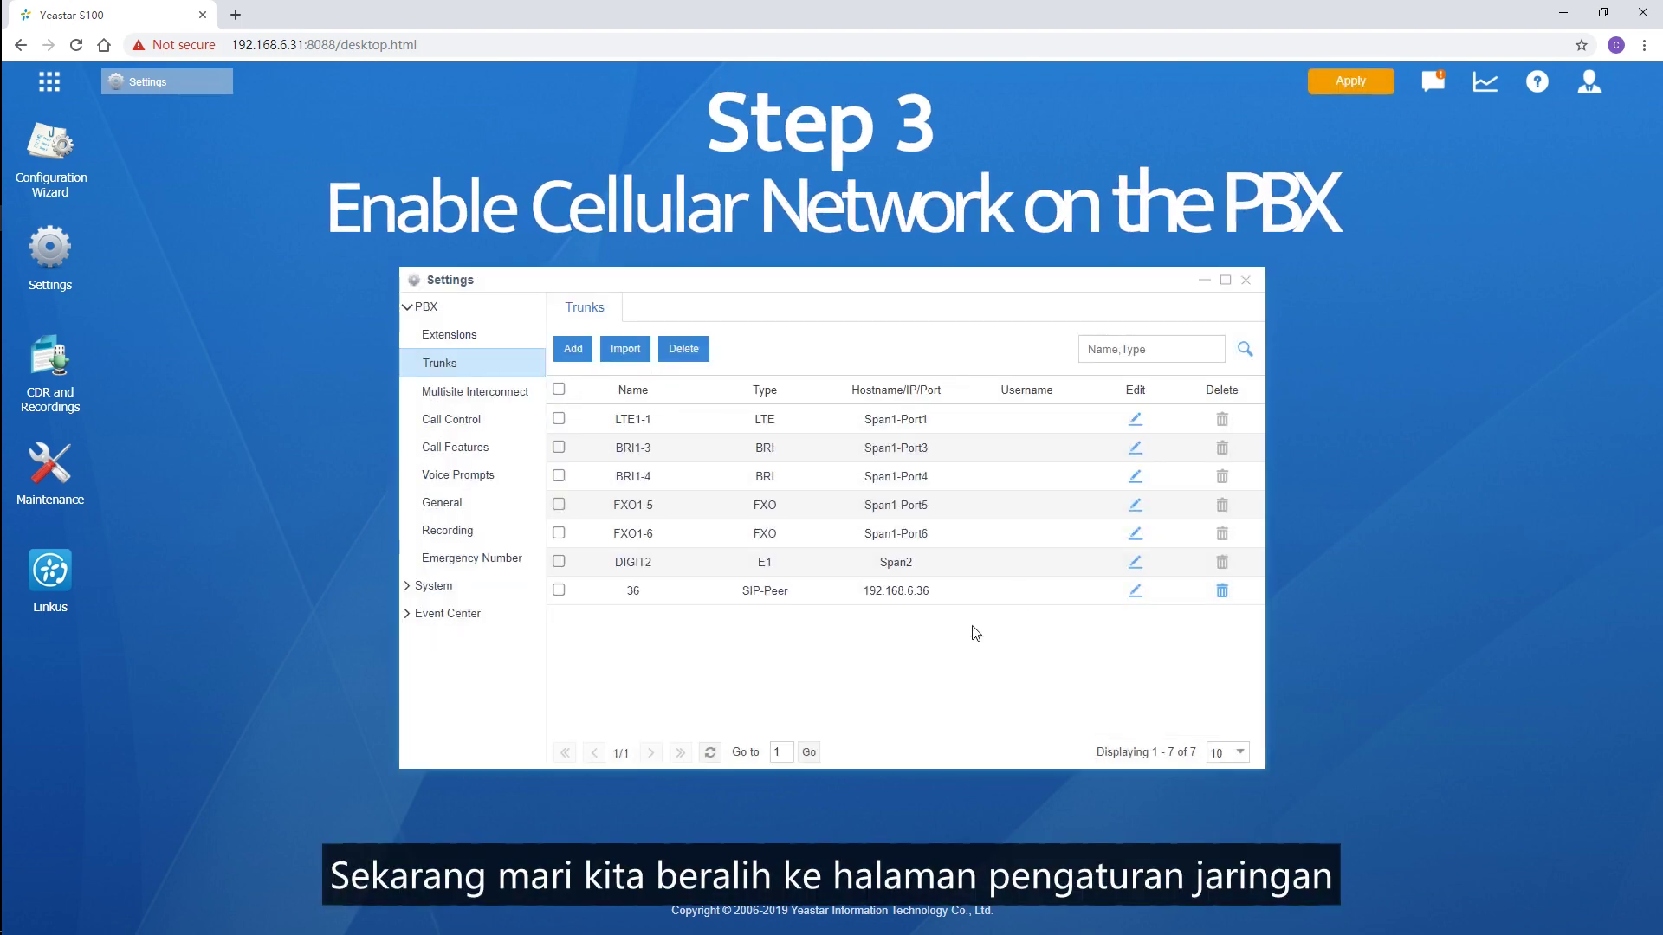
pyautogui.click(1364, 85)
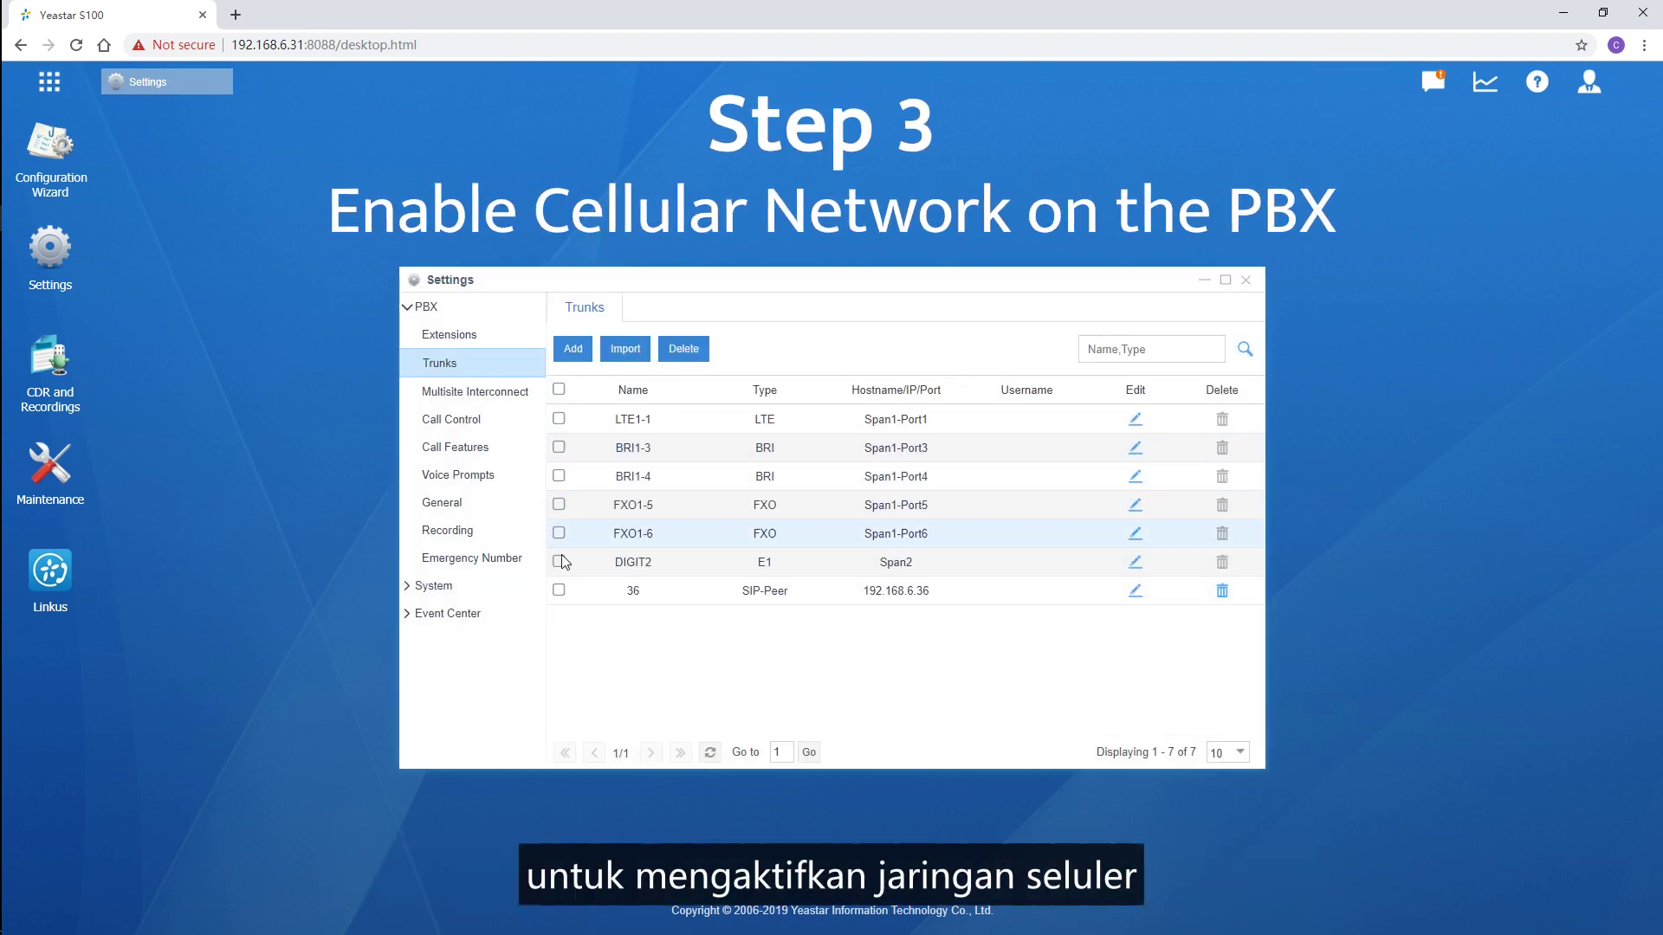
pyautogui.click(414, 587)
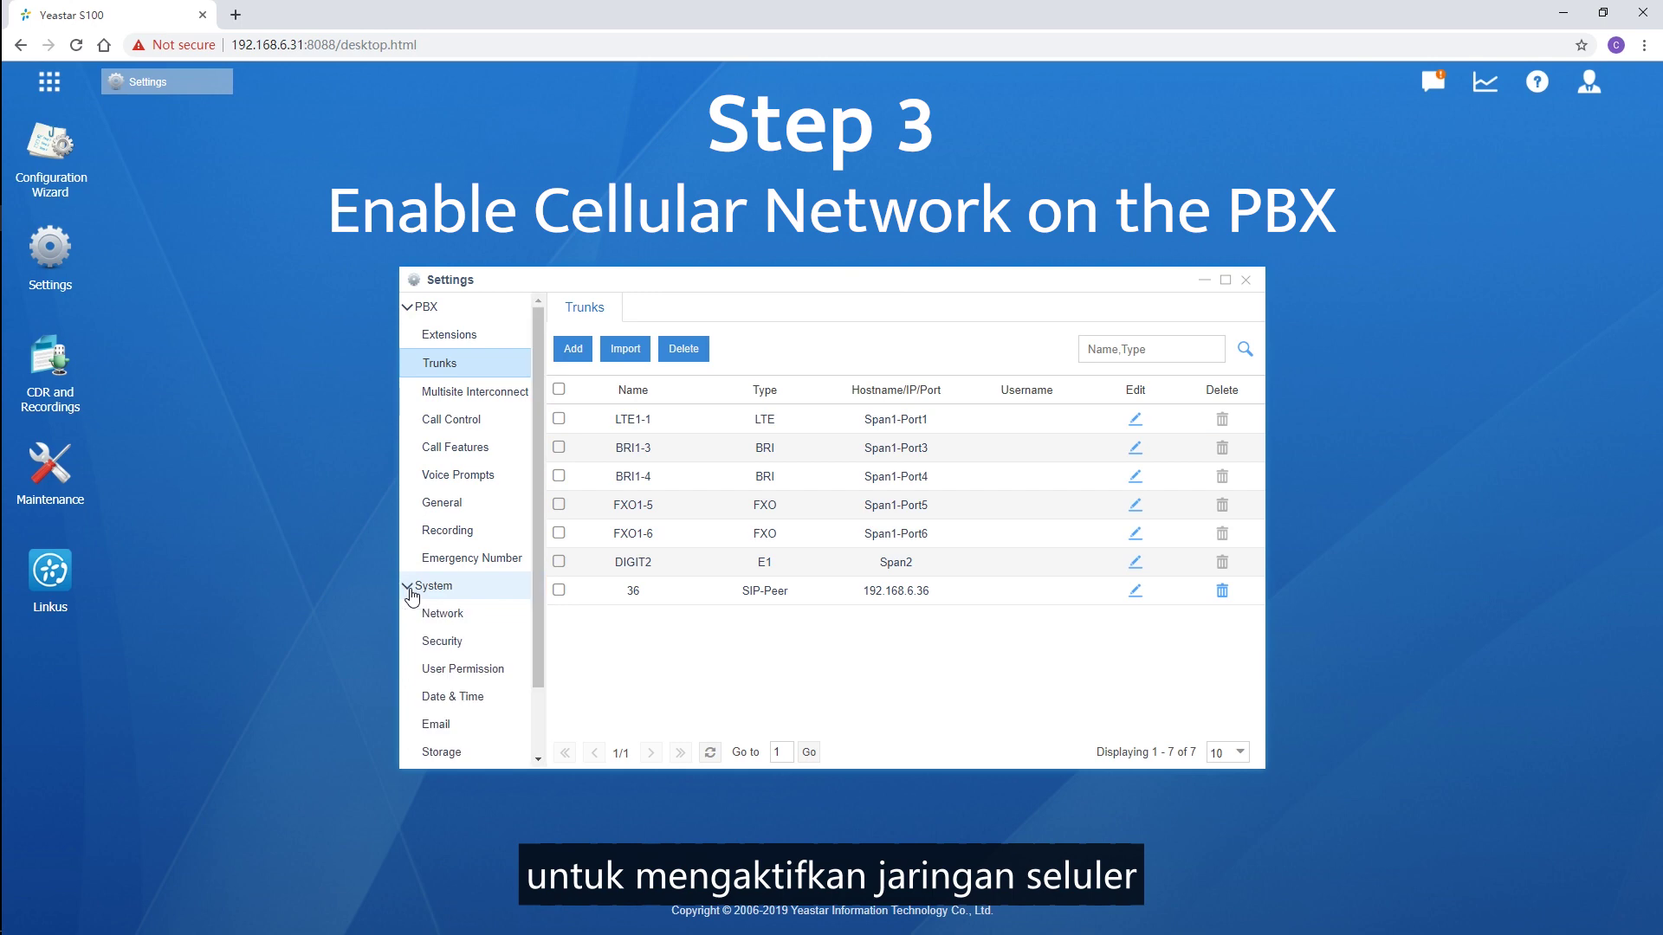
pyautogui.click(459, 615)
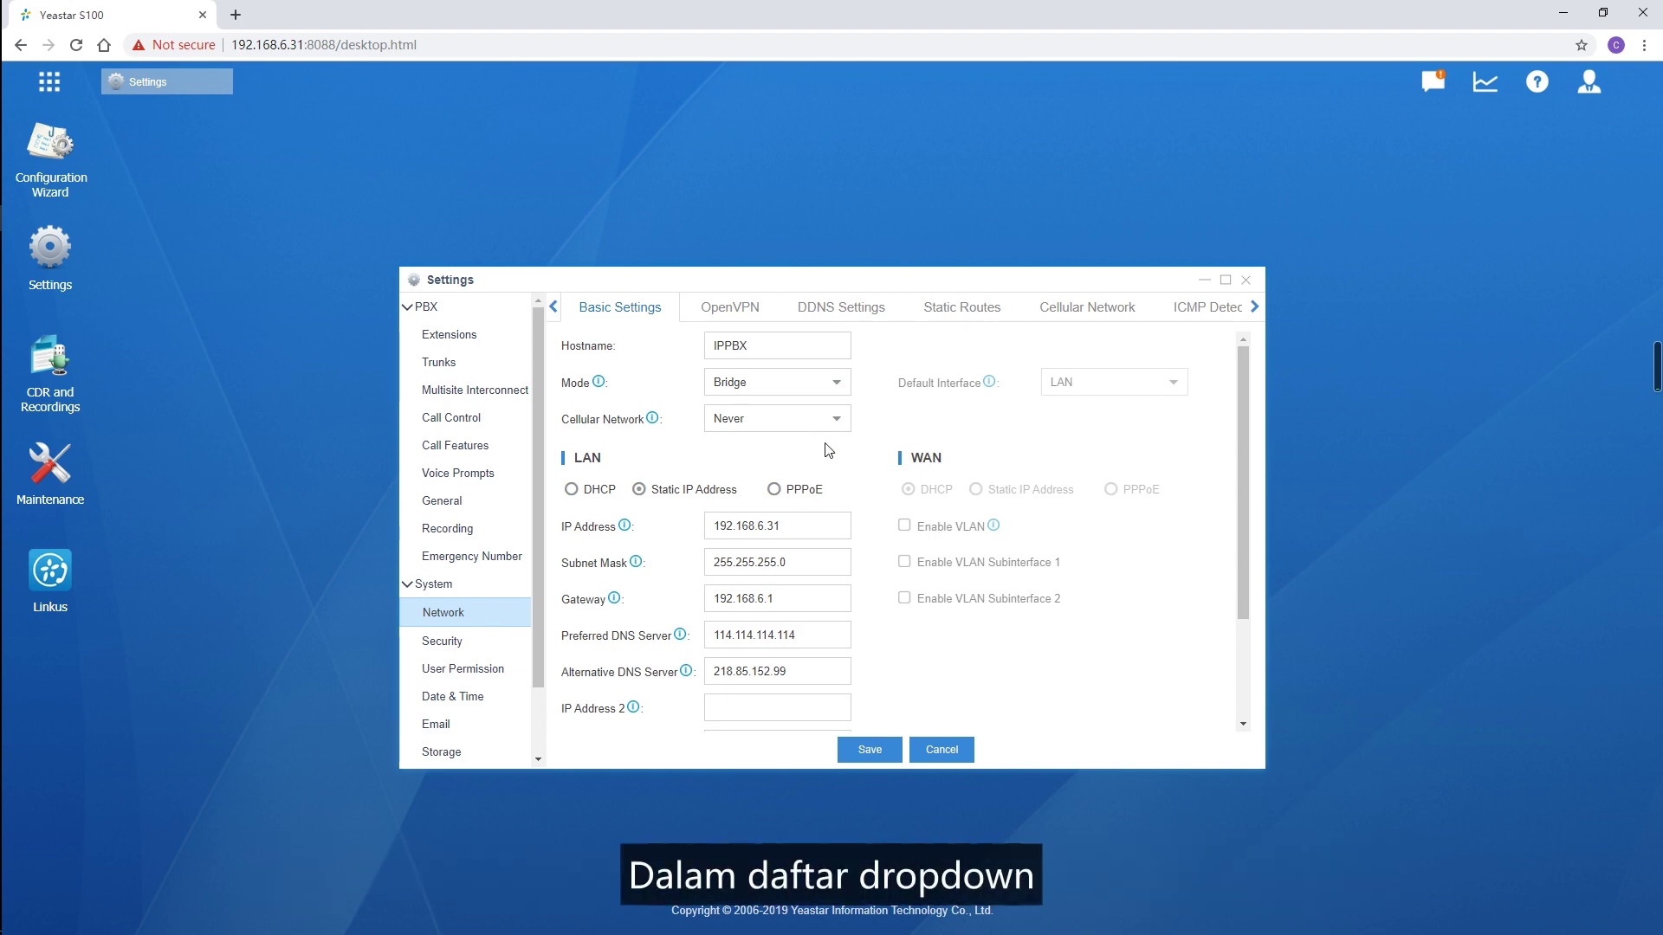
# Set Cellular Network use to Always in Network Basic Settings and acknowledge the notice
pyautogui.click(838, 422)
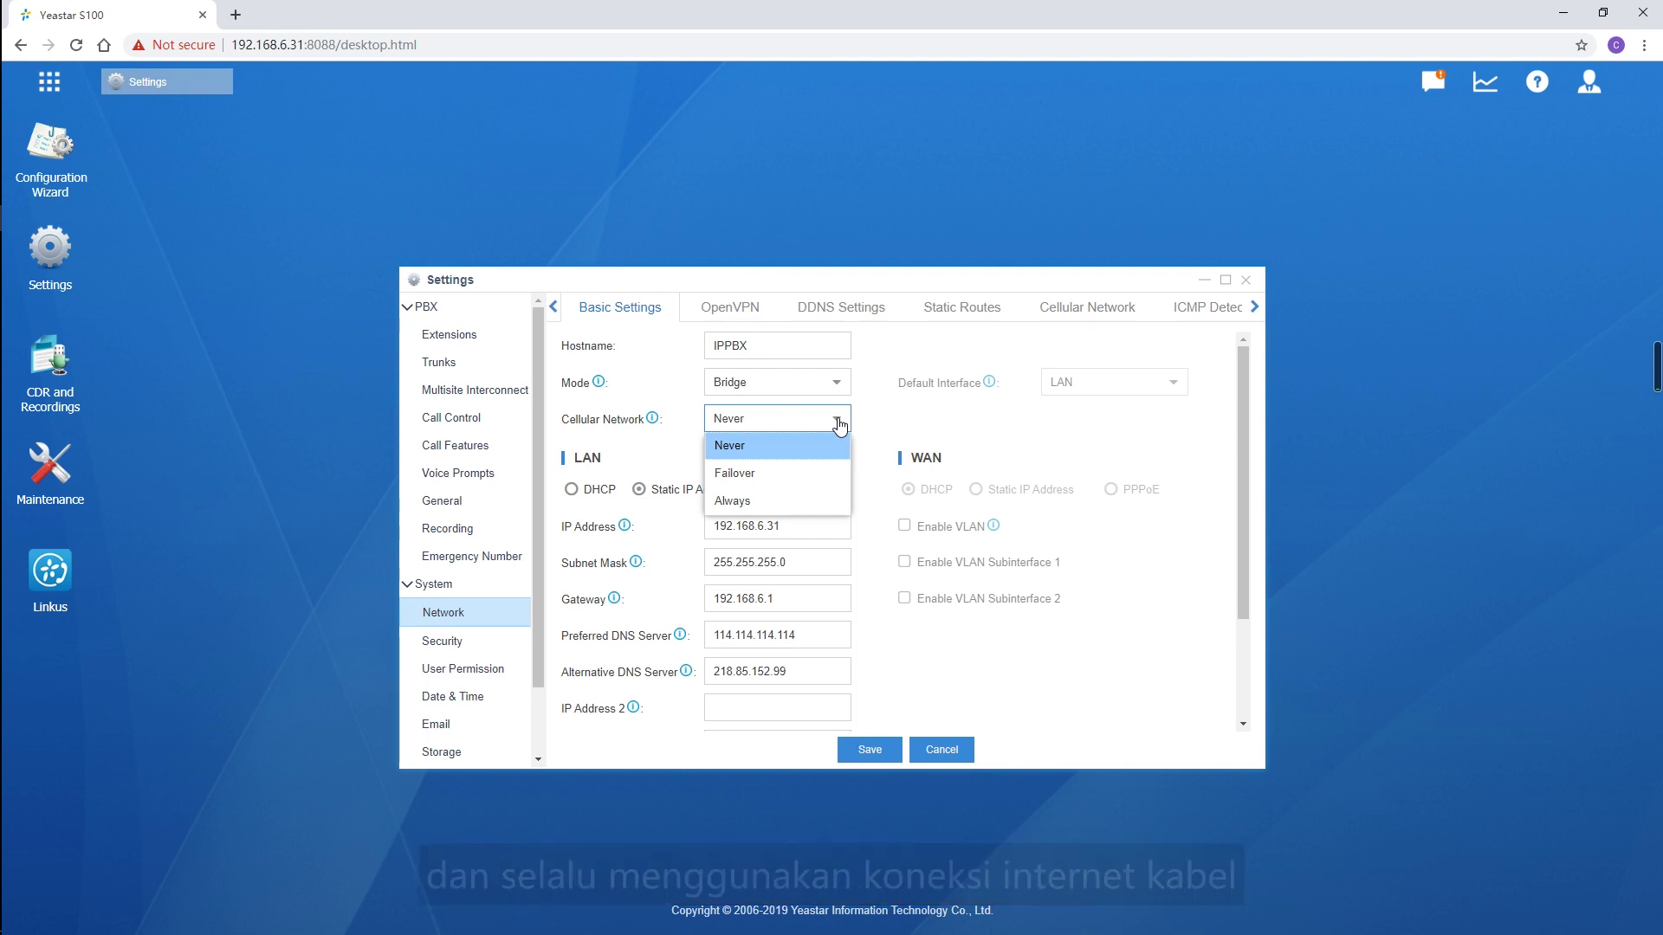
pyautogui.click(838, 447)
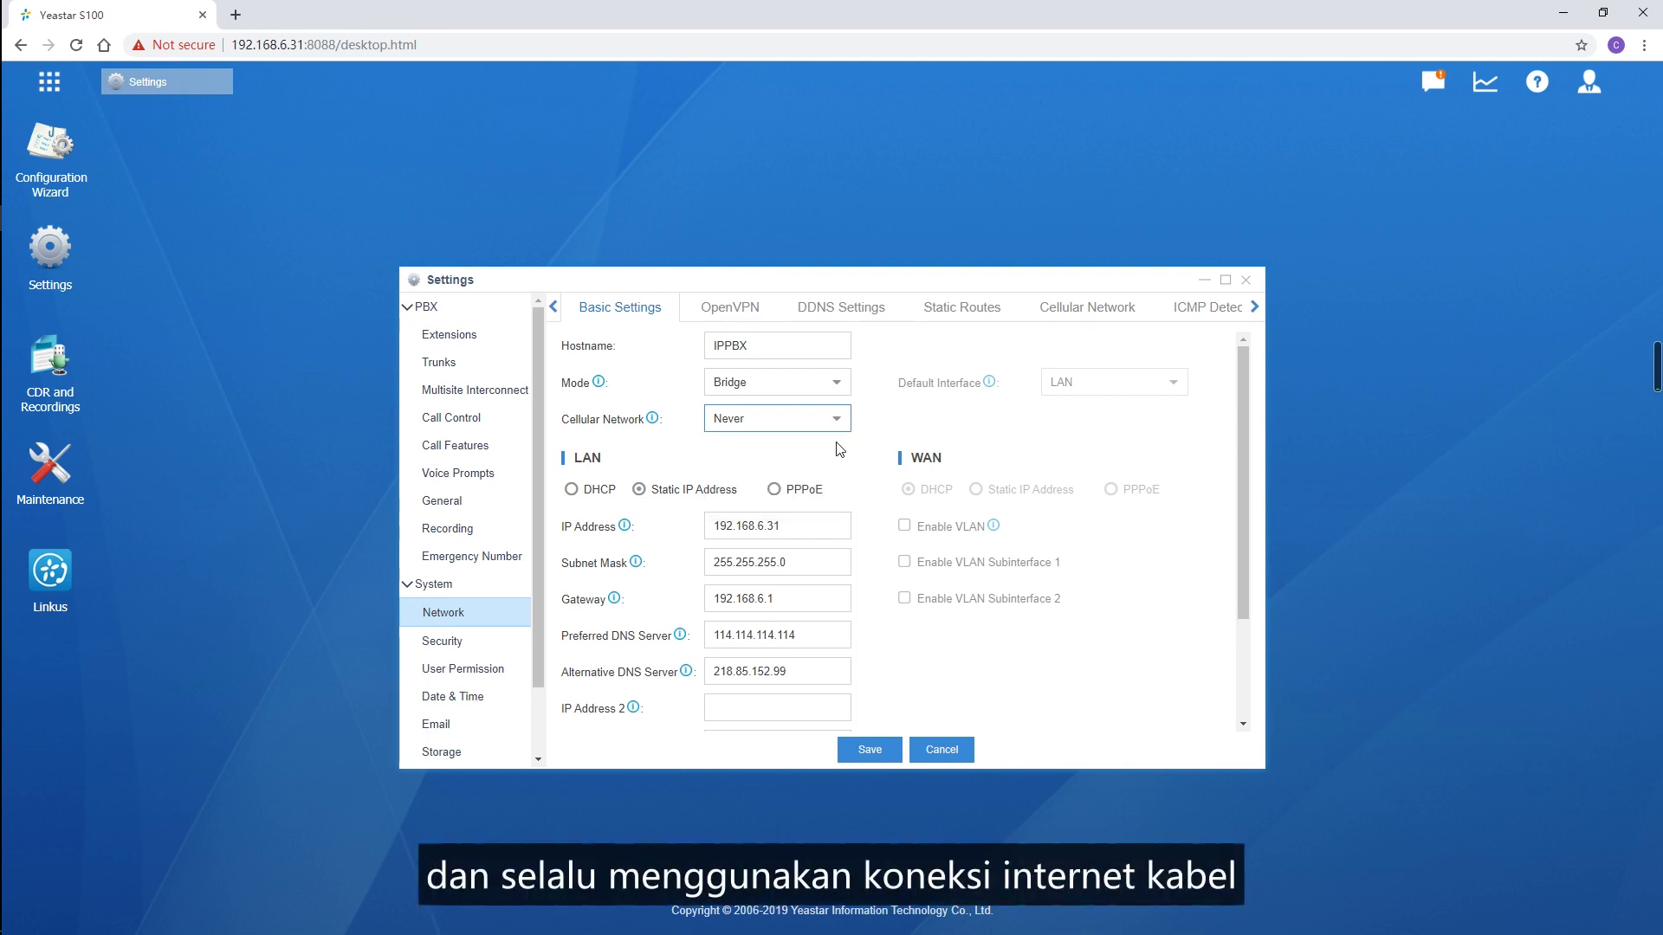
pyautogui.click(839, 422)
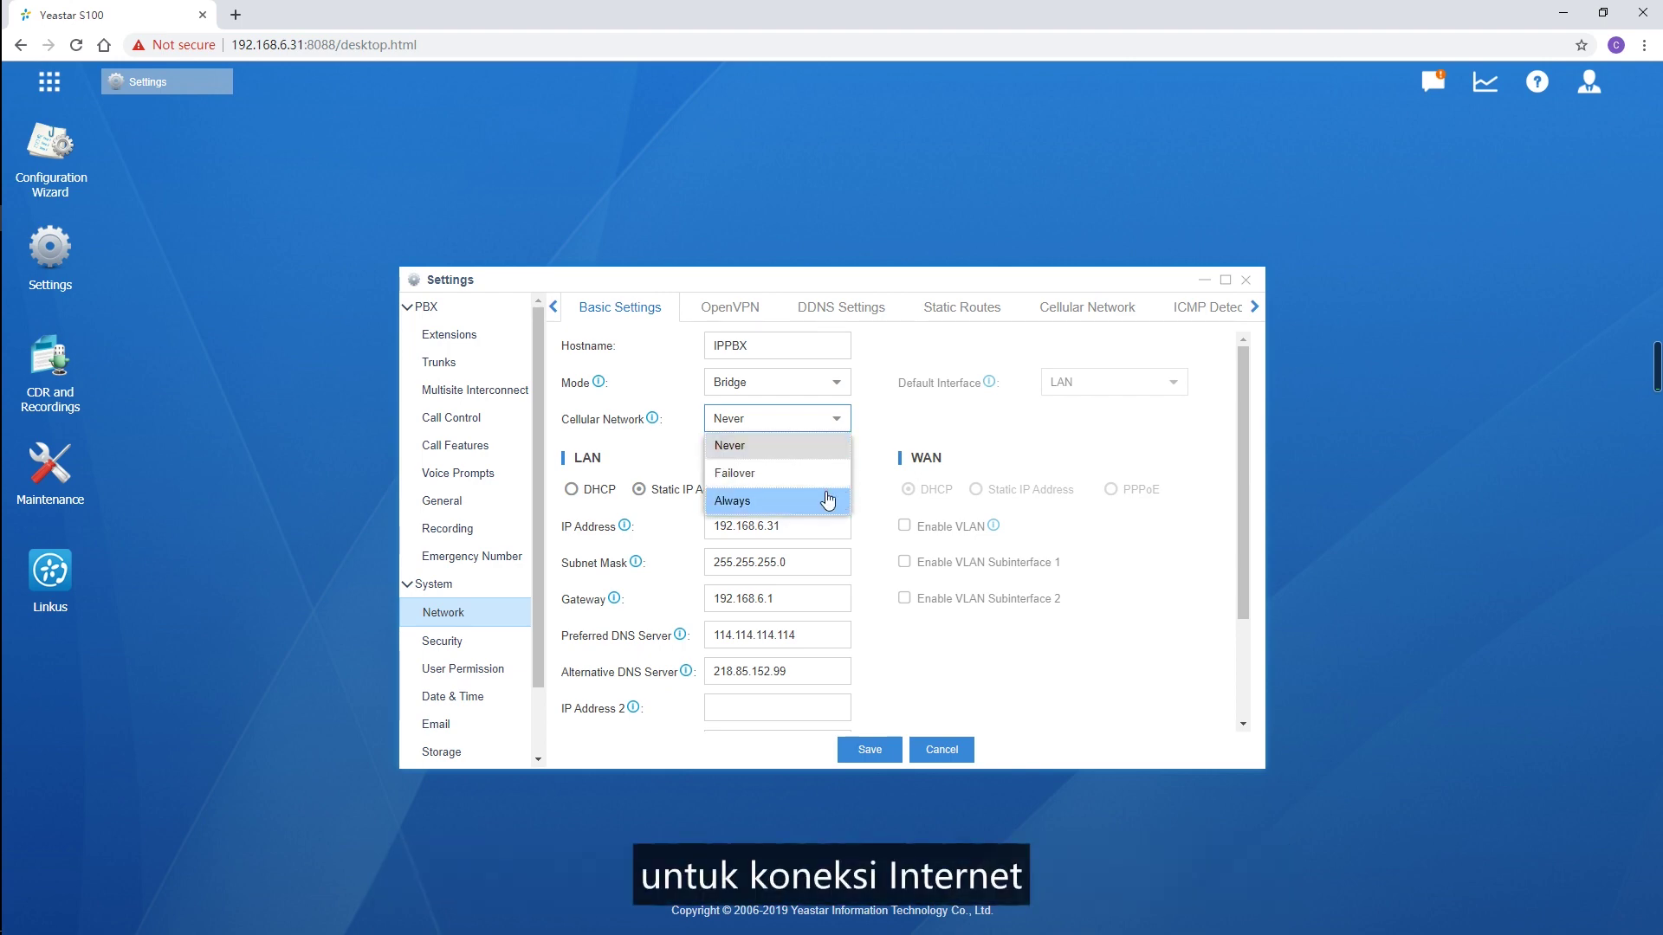
pyautogui.click(827, 501)
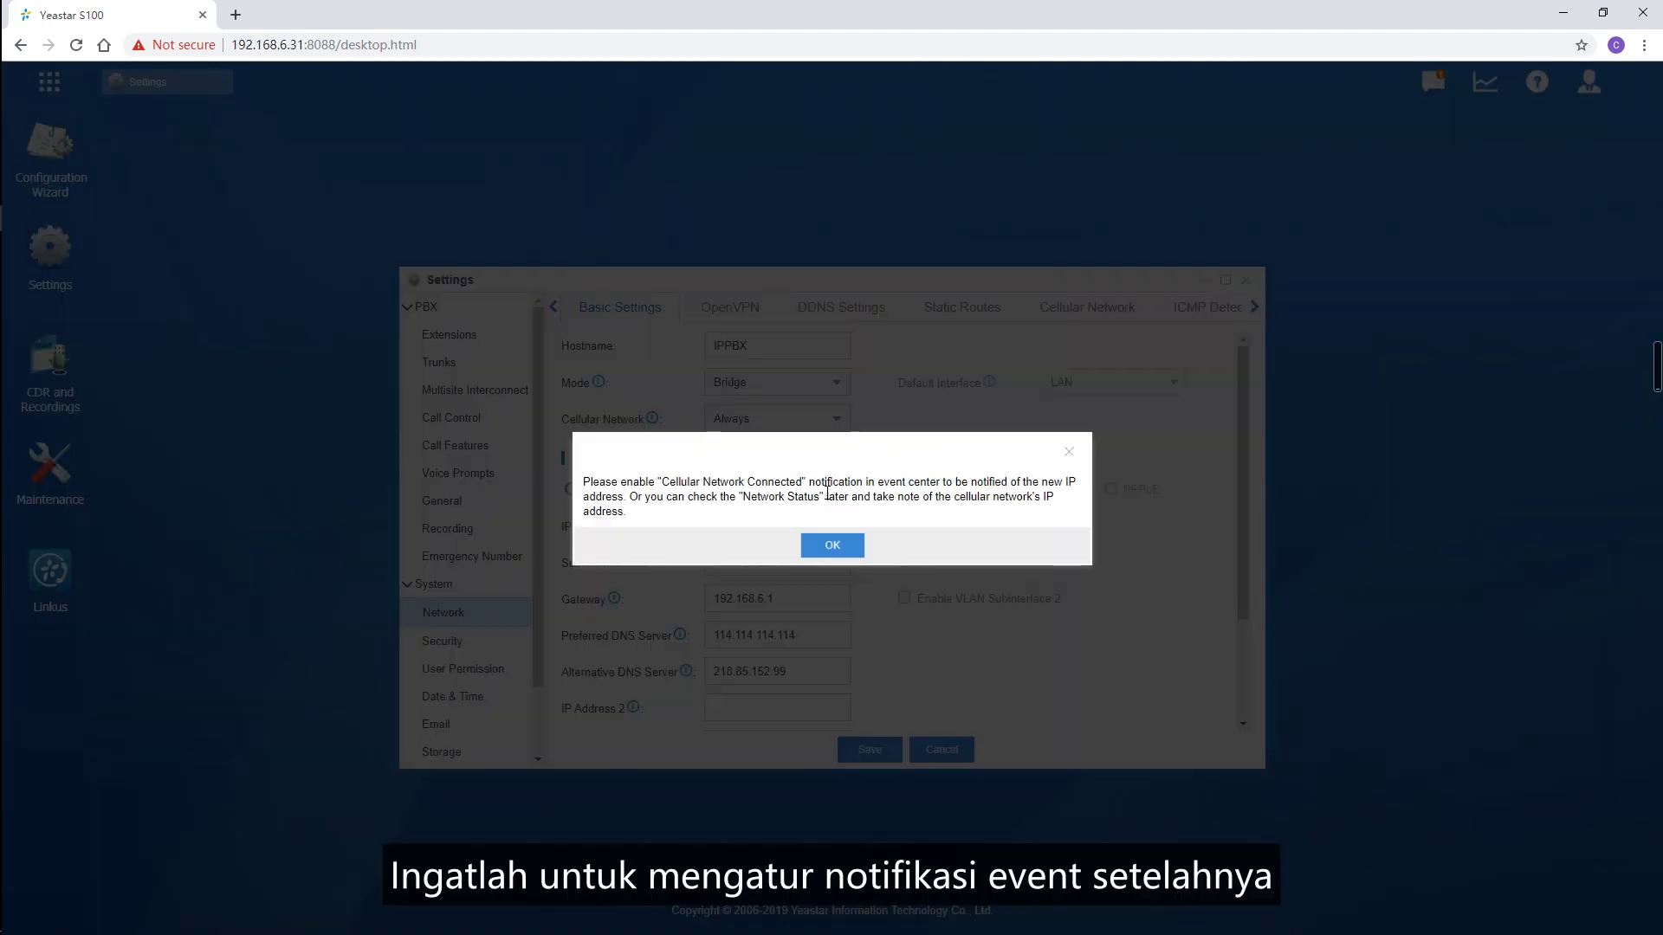
pyautogui.click(849, 551)
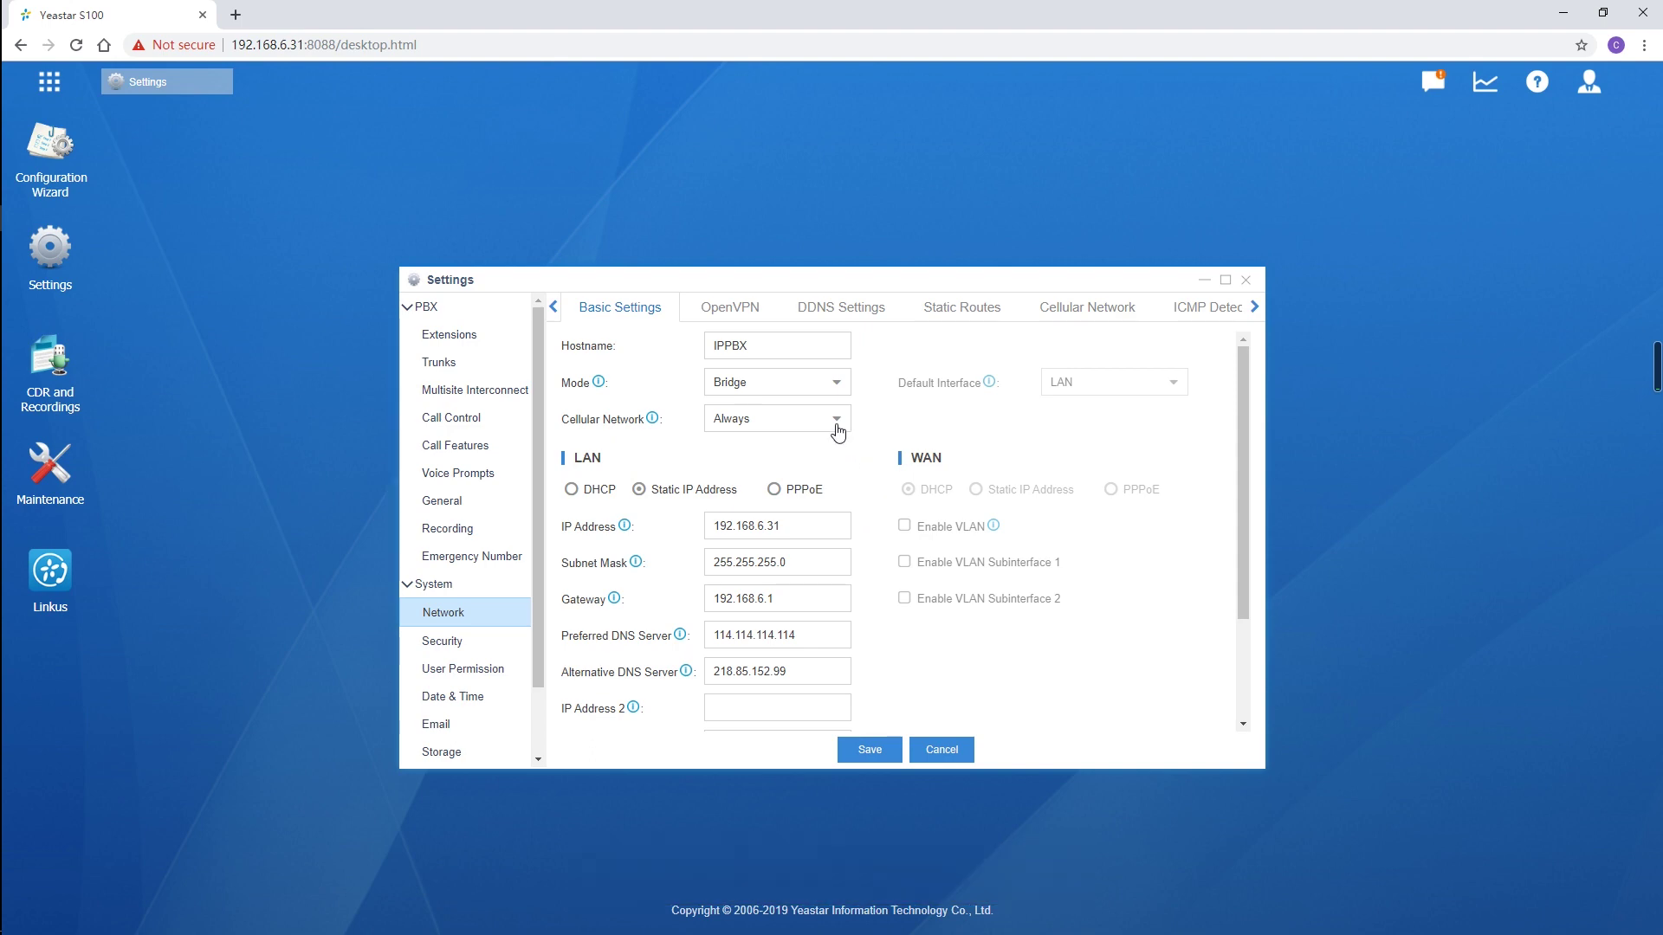
pyautogui.click(834, 421)
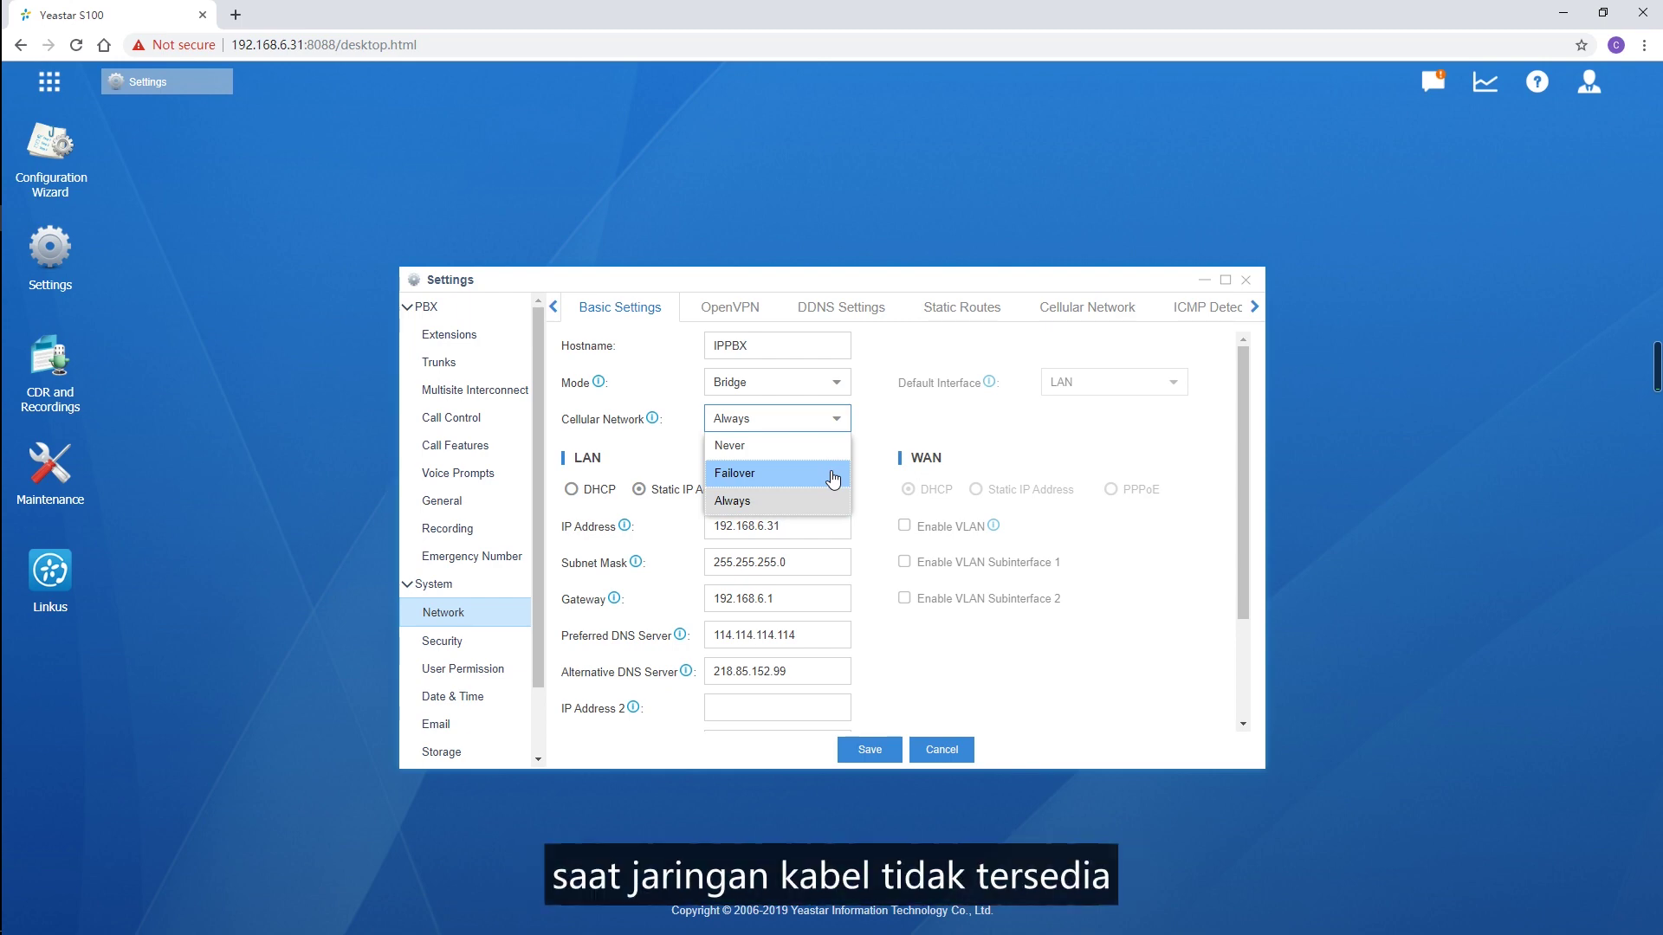
# After the Failover warning, enable ICMP detection with server 8.8.8.8
pyautogui.click(832, 473)
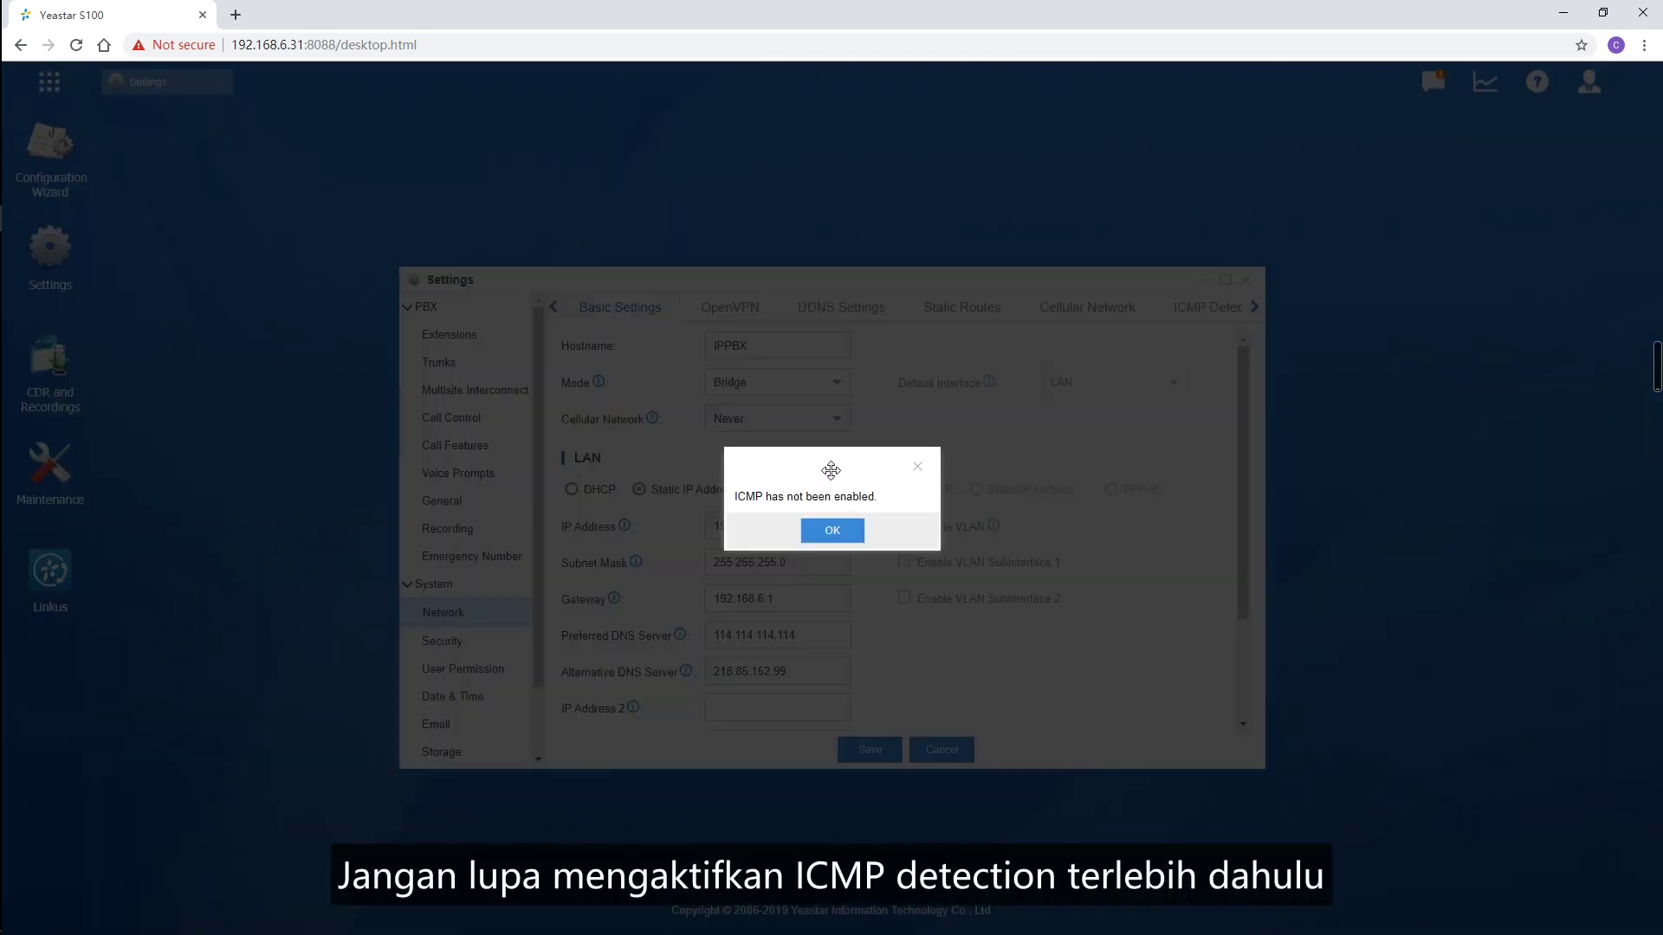
pyautogui.click(832, 531)
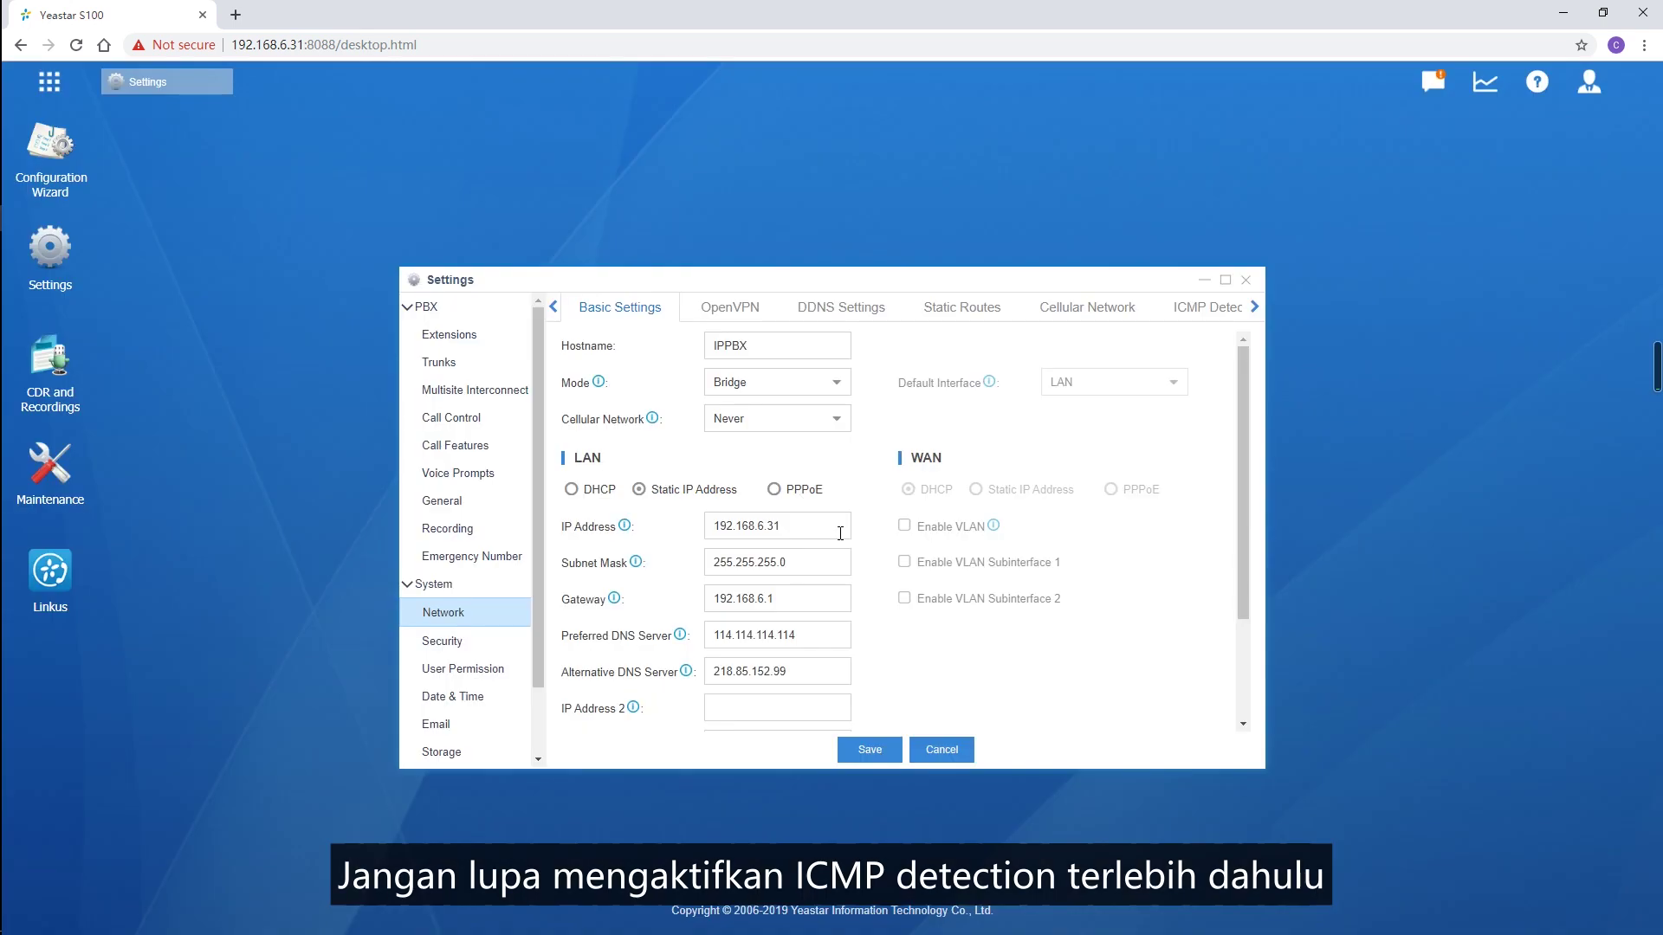
pyautogui.click(1232, 309)
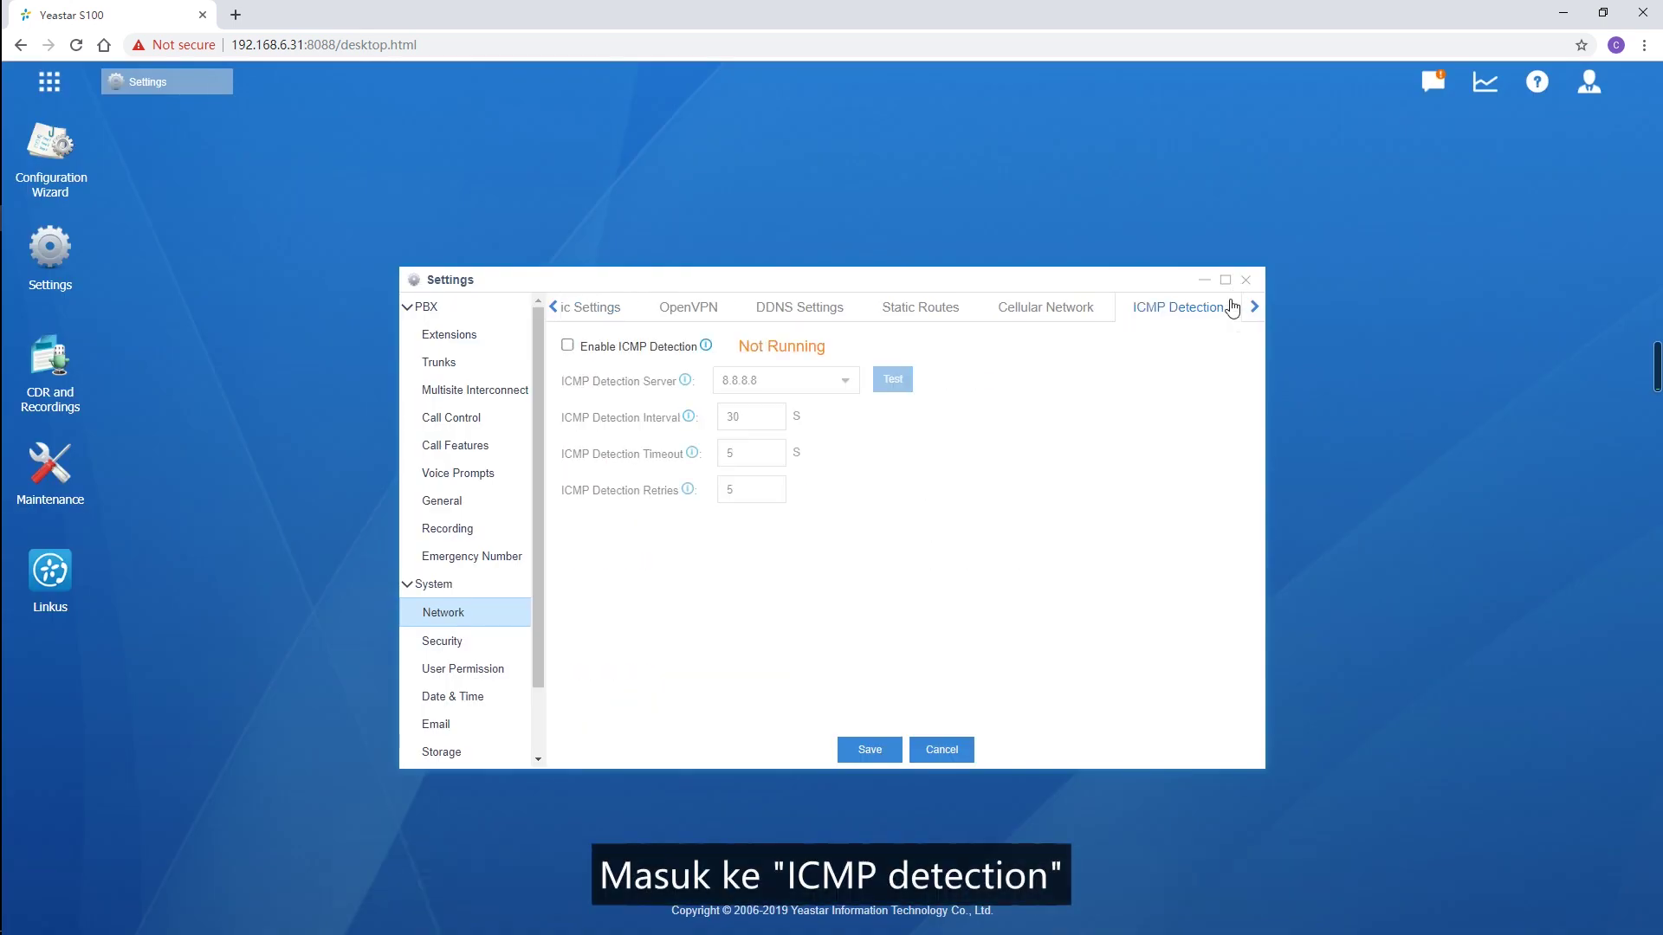
pyautogui.click(568, 347)
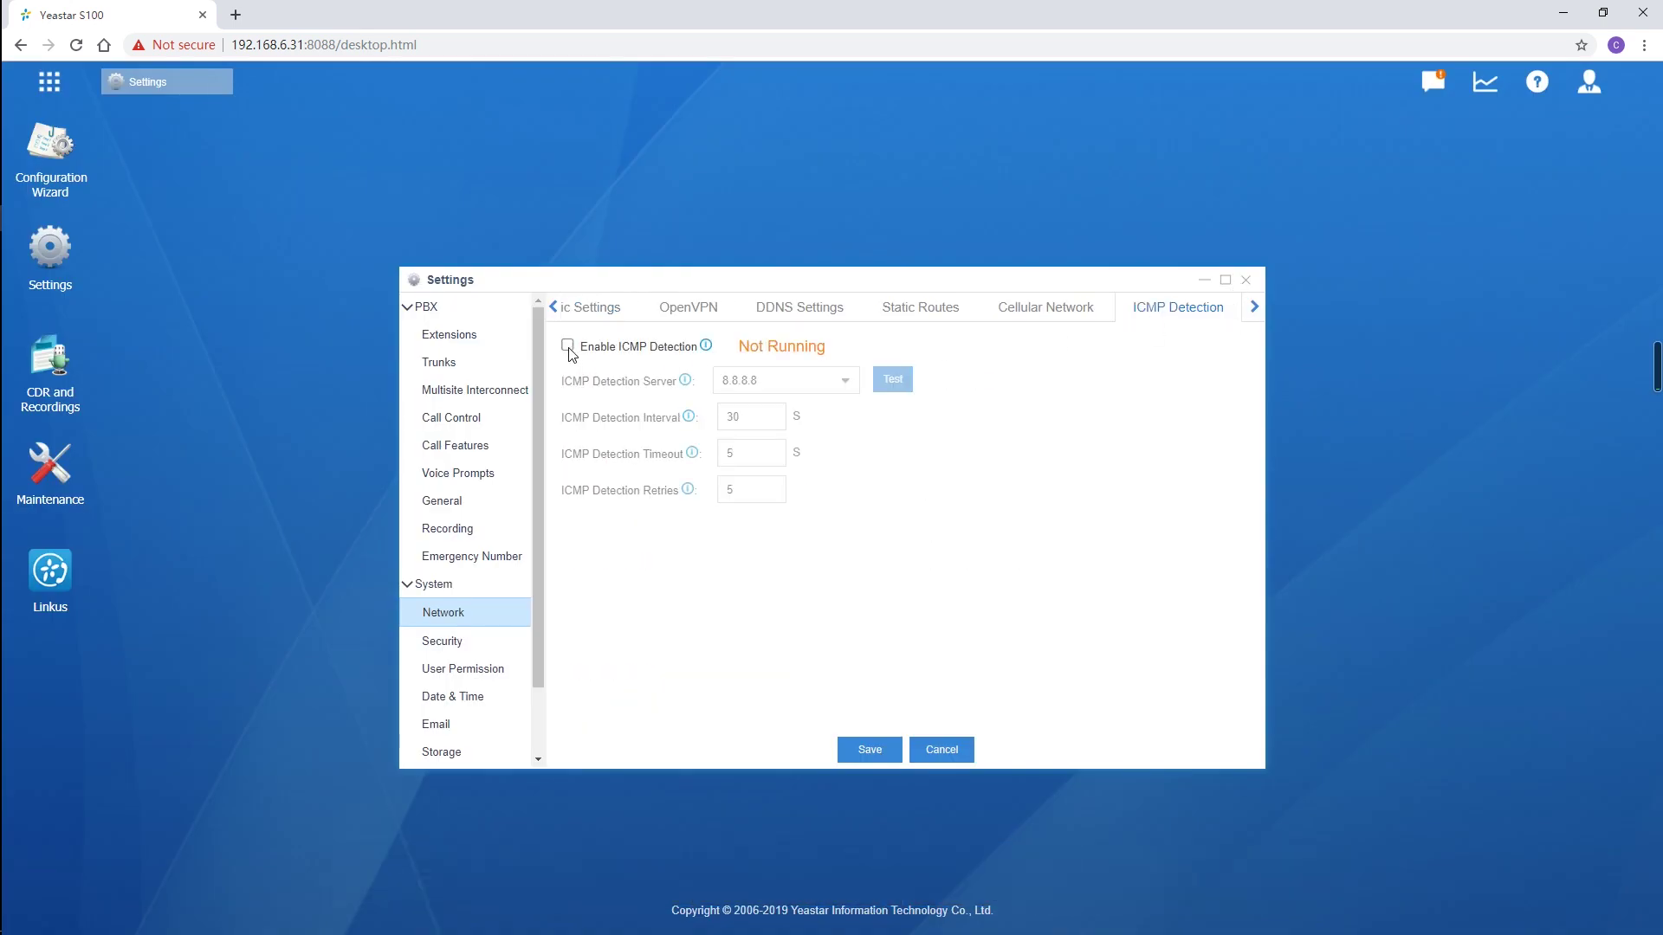
pyautogui.click(845, 391)
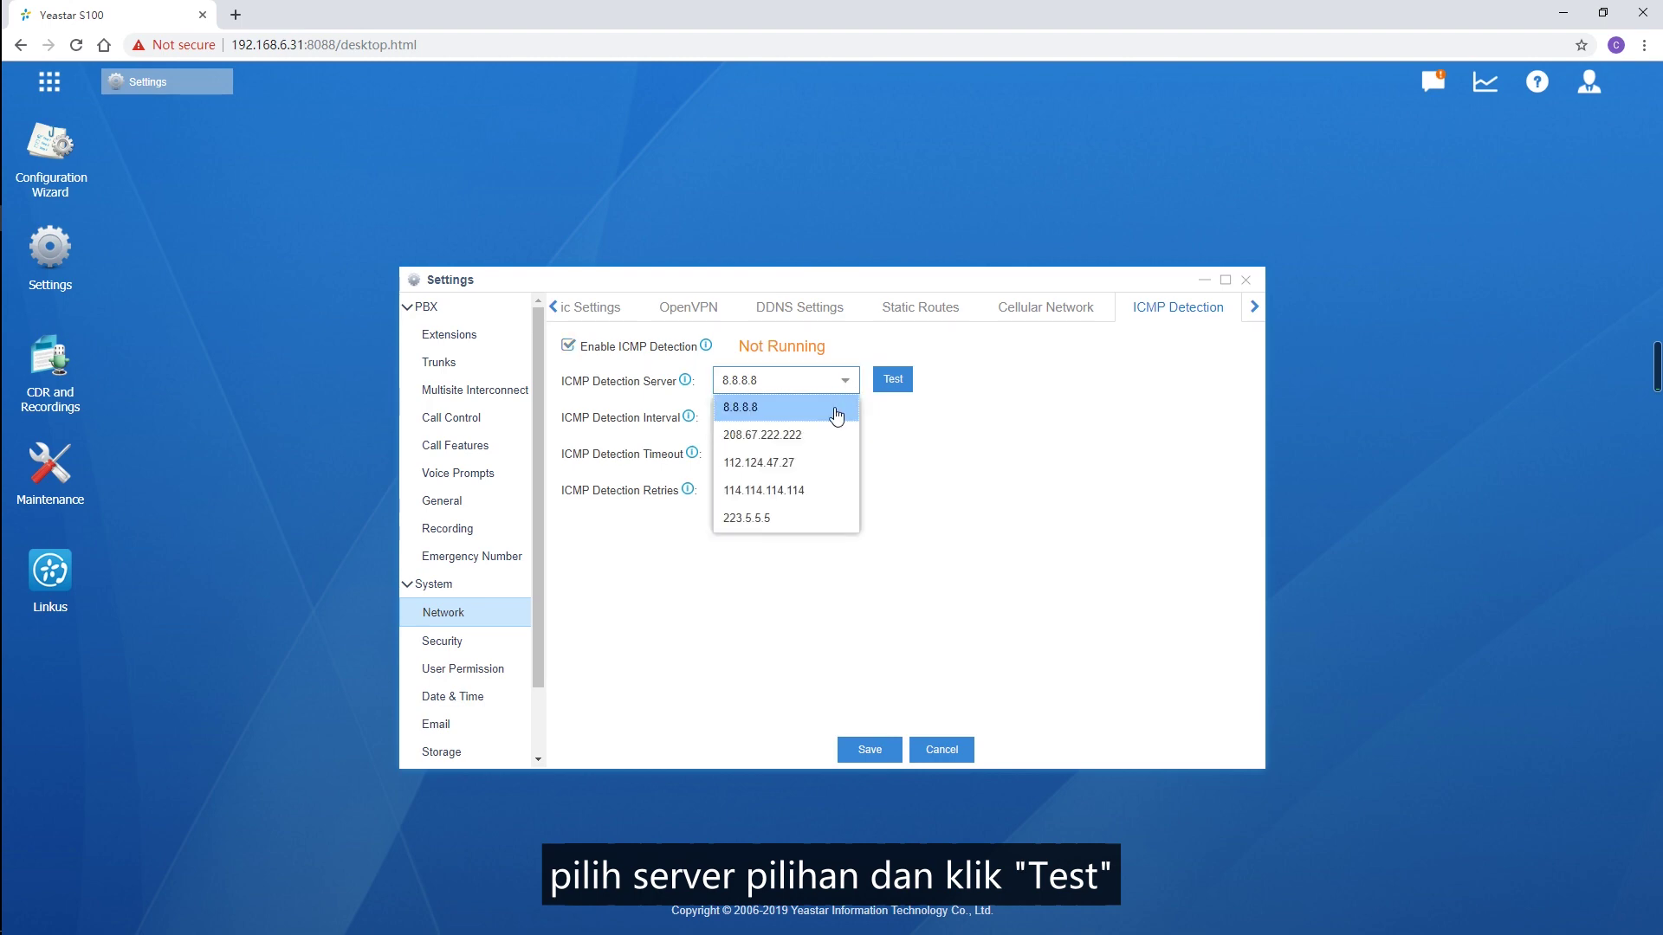
# Test the 8.8.8.8 detection successfully and save it, declining the reboot
pyautogui.click(892, 385)
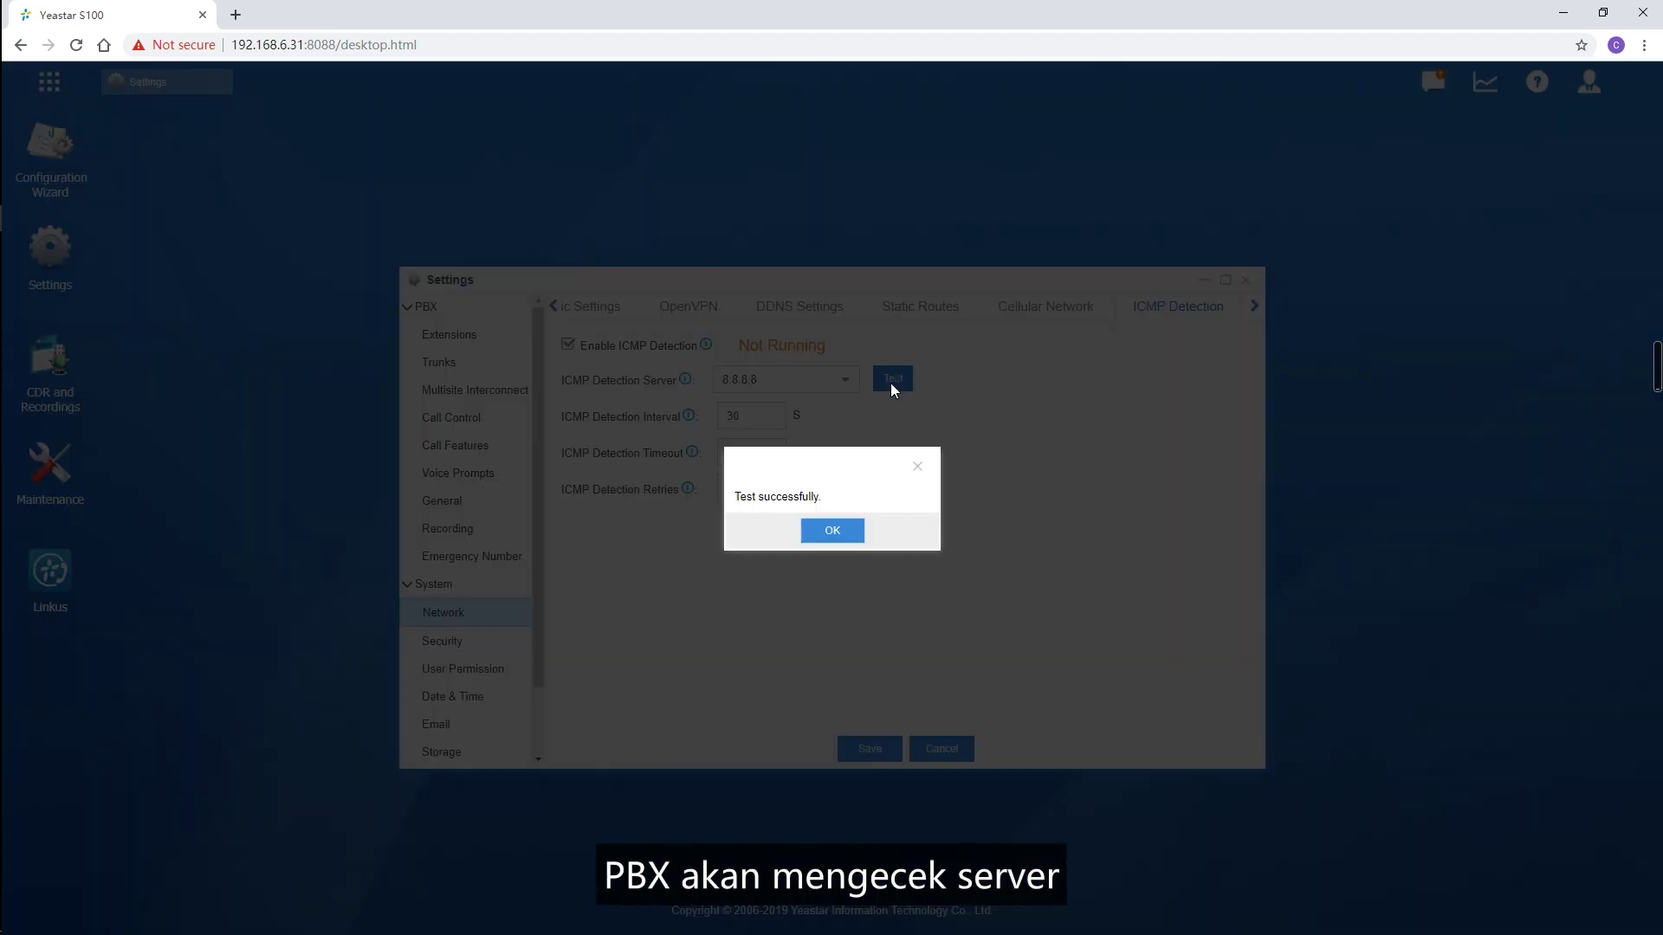
pyautogui.click(834, 530)
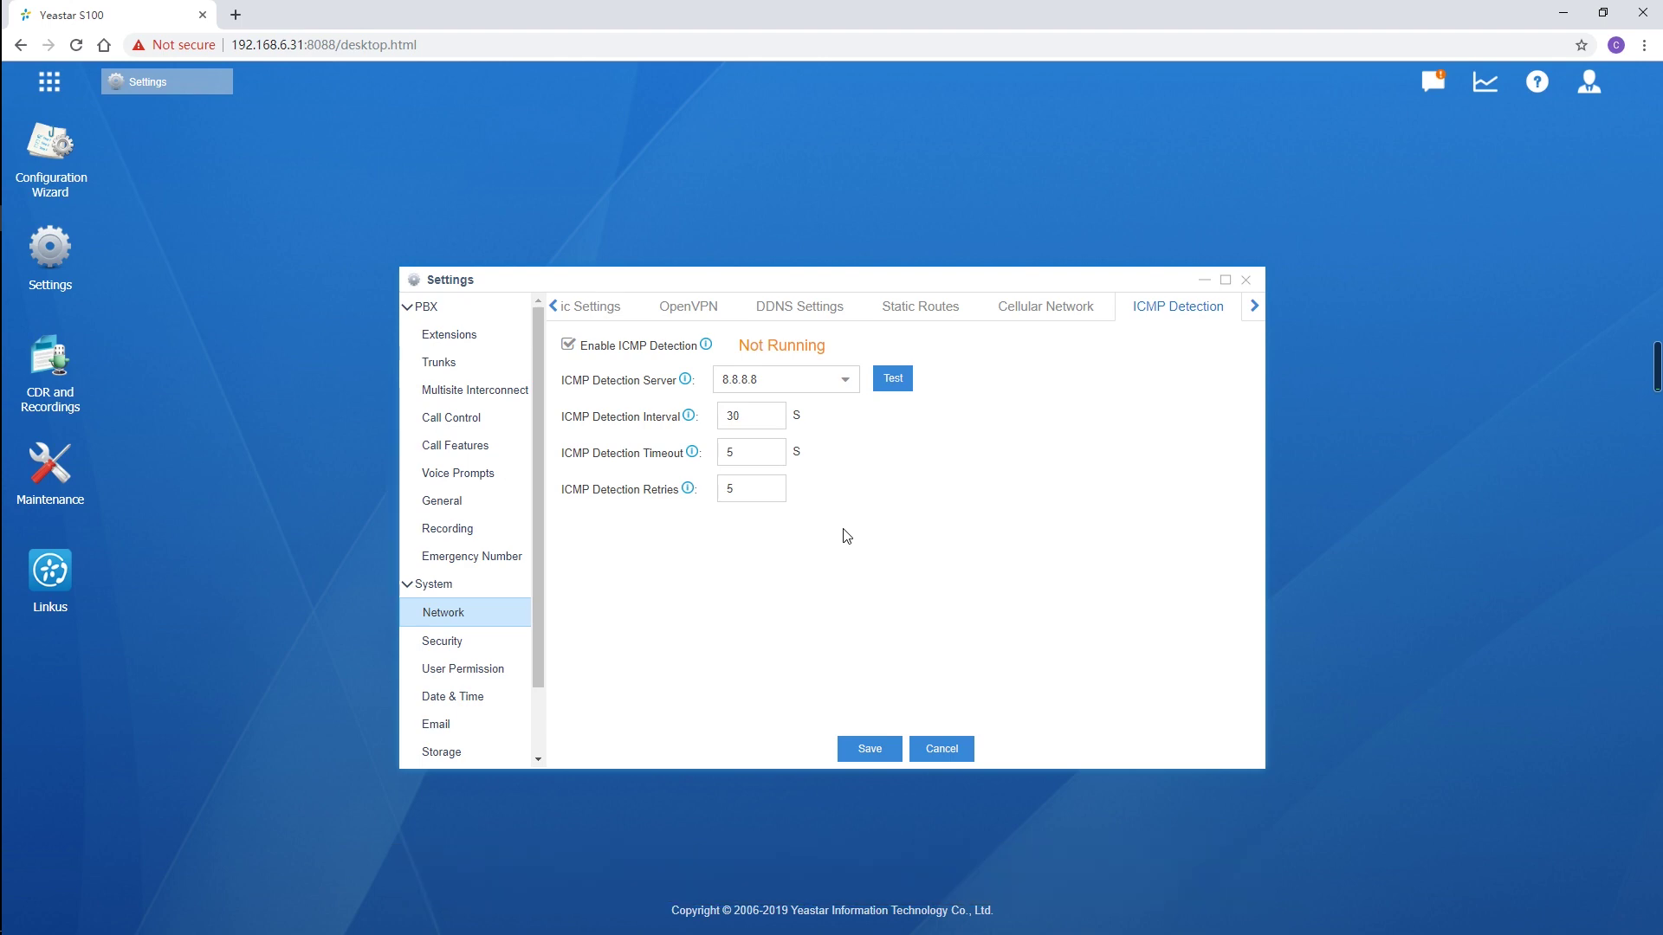
pyautogui.click(873, 749)
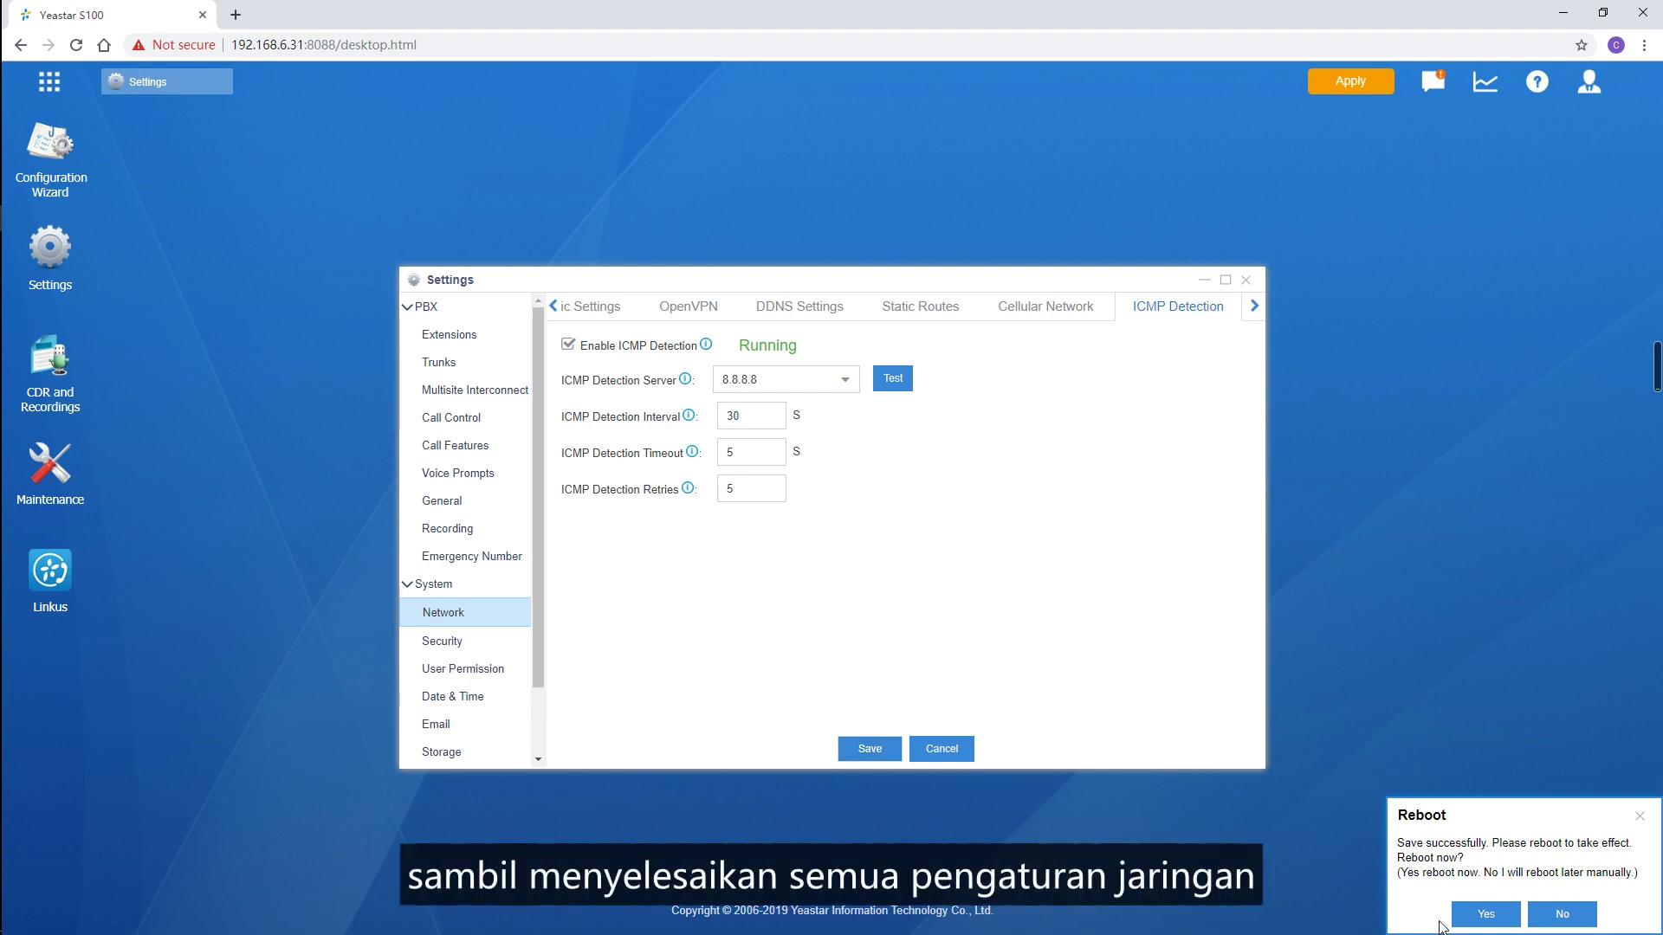
pyautogui.click(1563, 916)
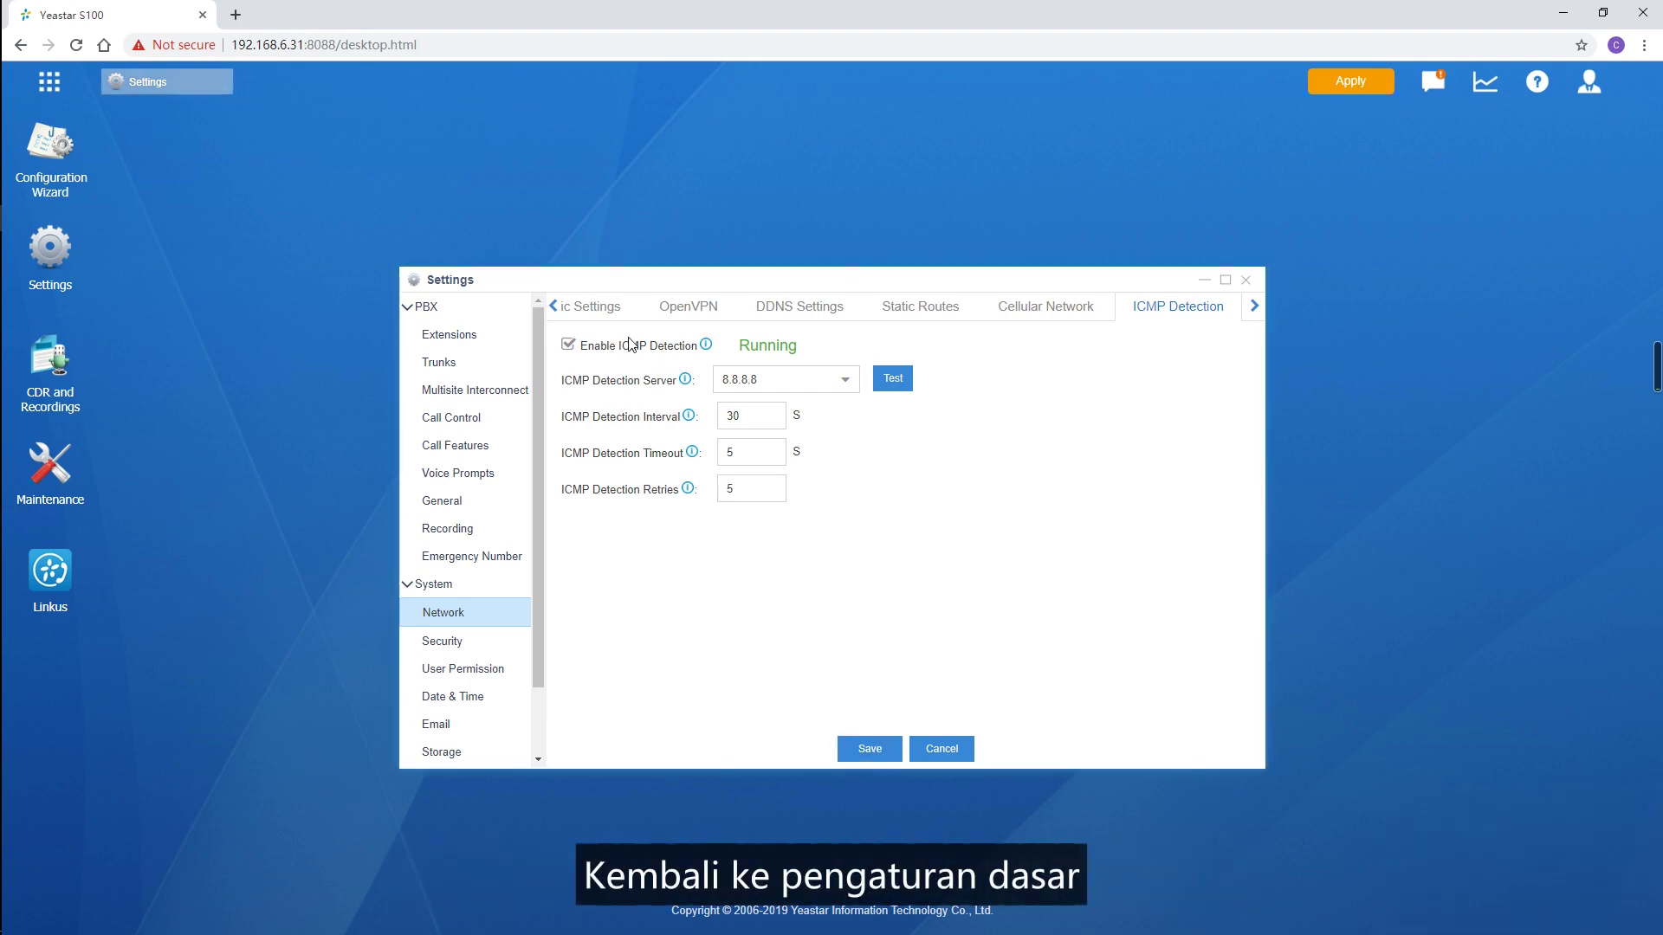
# Set Cellular Network to Failover, save the network settings, and reboot the PBX now
pyautogui.click(604, 308)
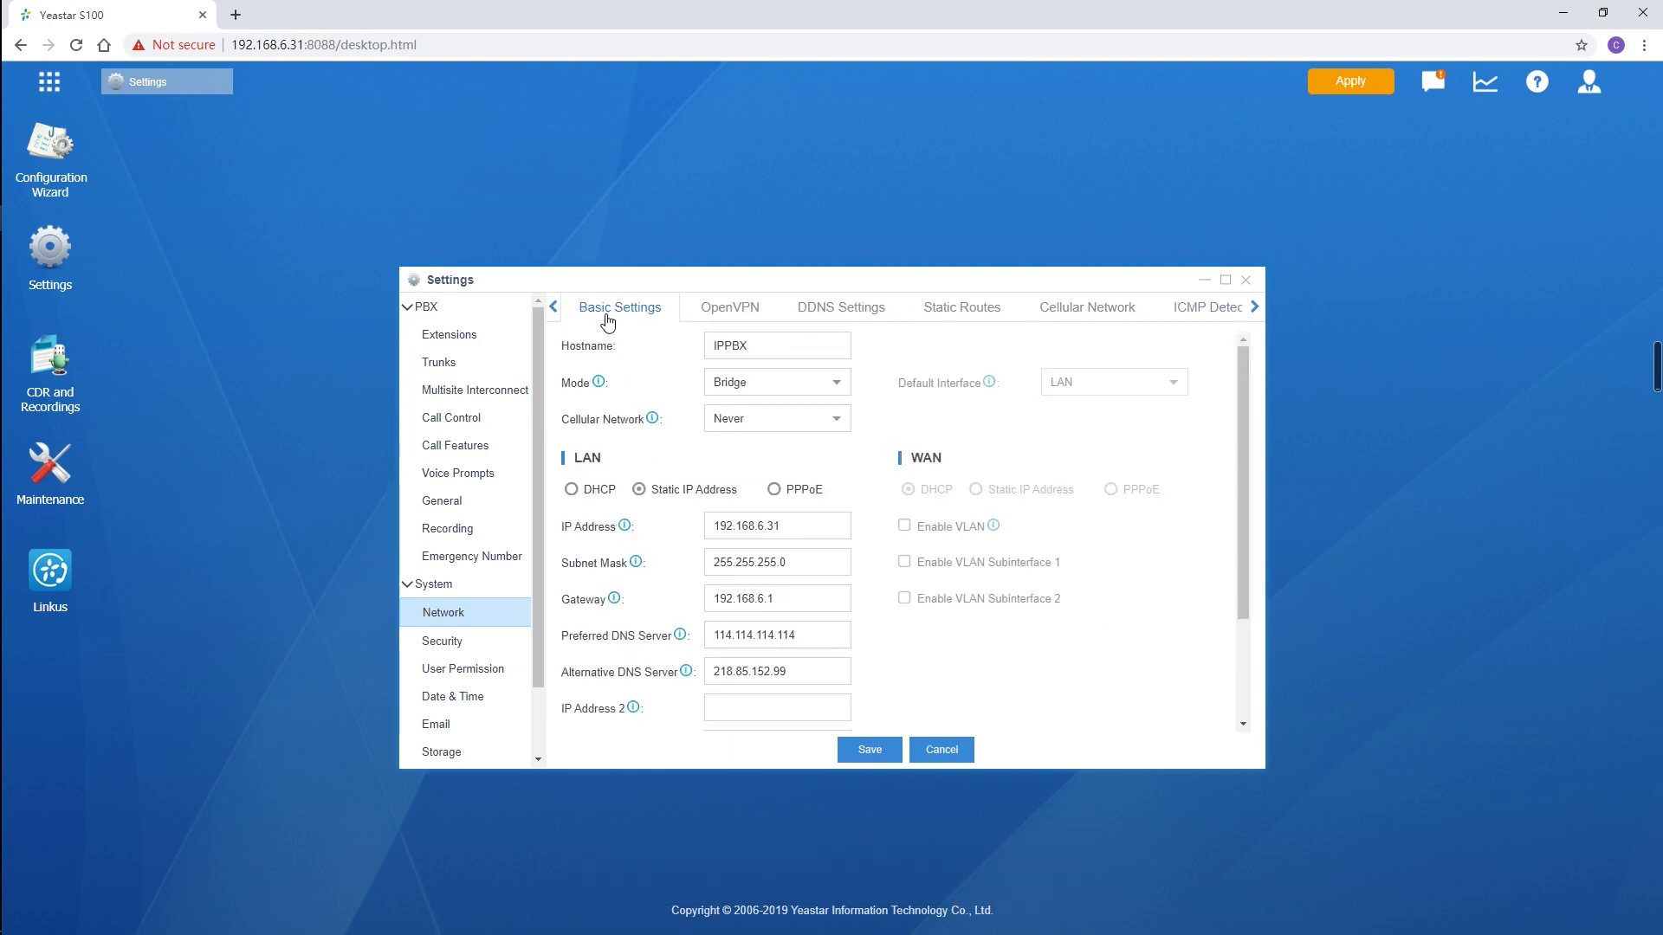
pyautogui.click(834, 420)
pyautogui.click(823, 473)
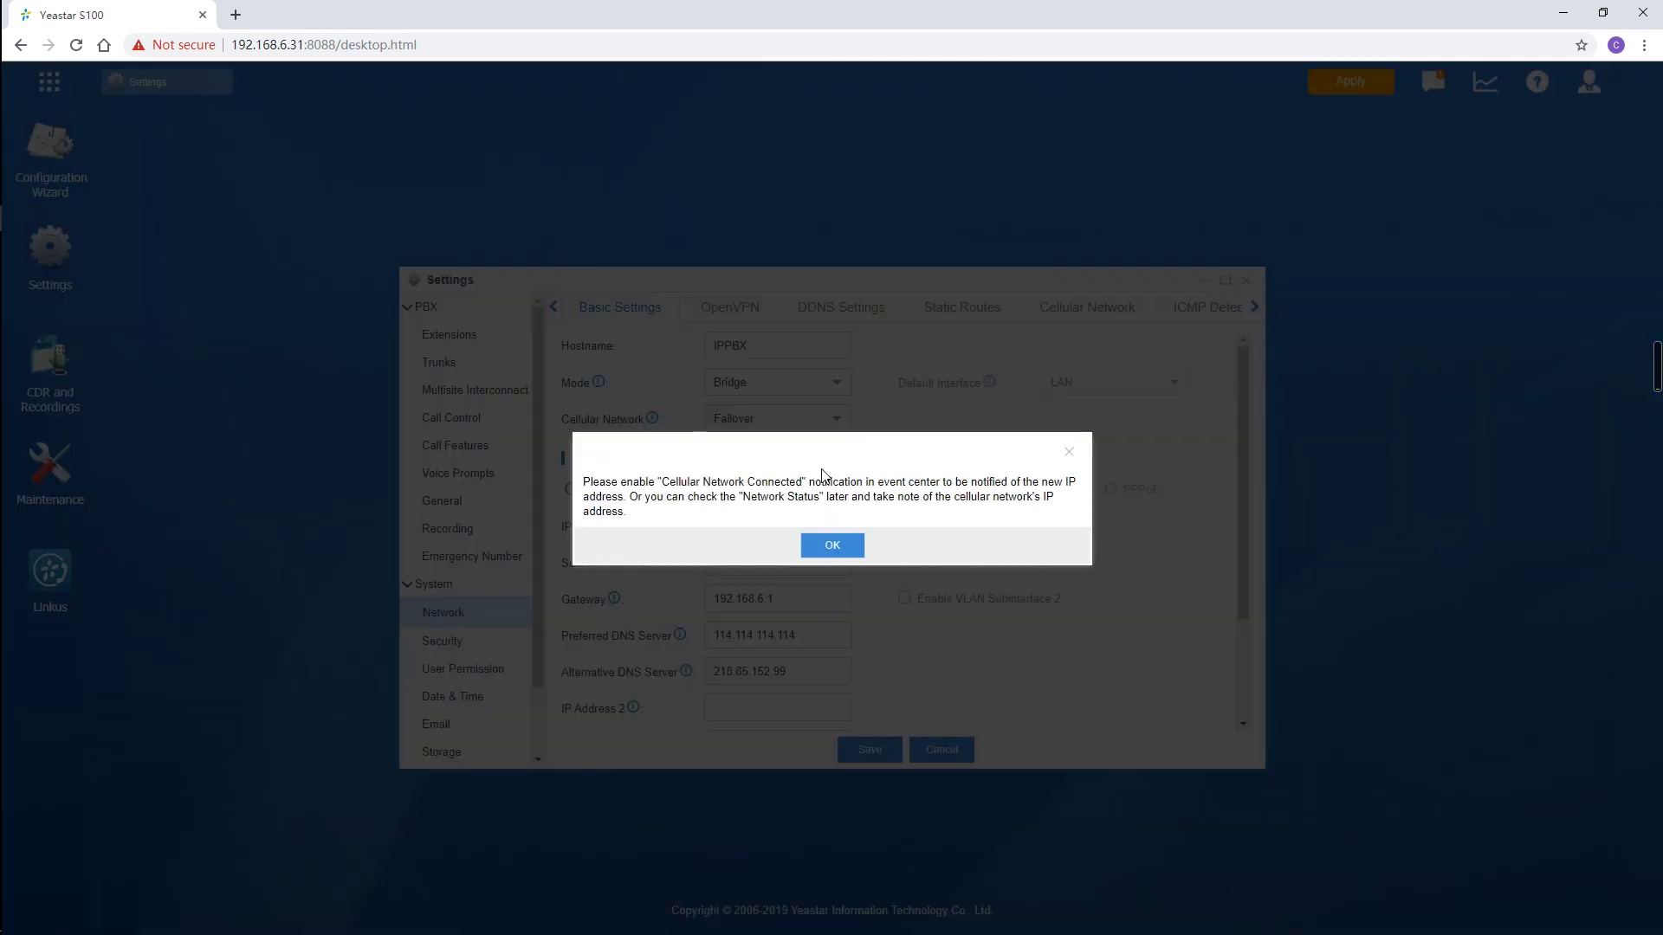
pyautogui.click(855, 556)
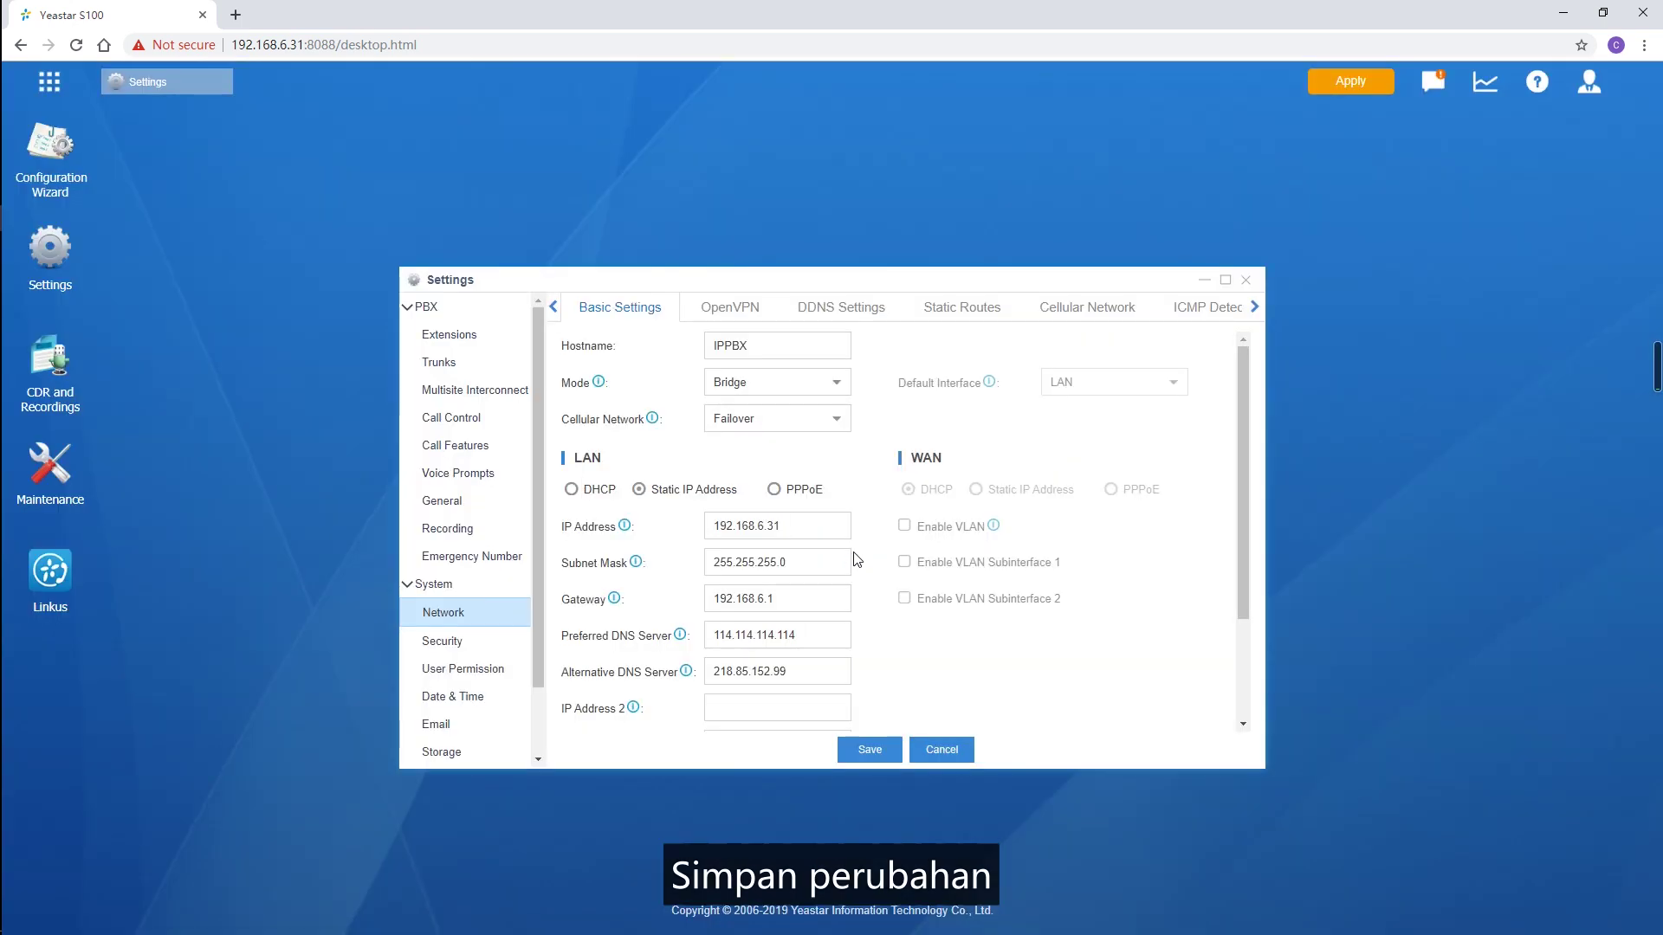
pyautogui.click(869, 749)
pyautogui.click(1364, 84)
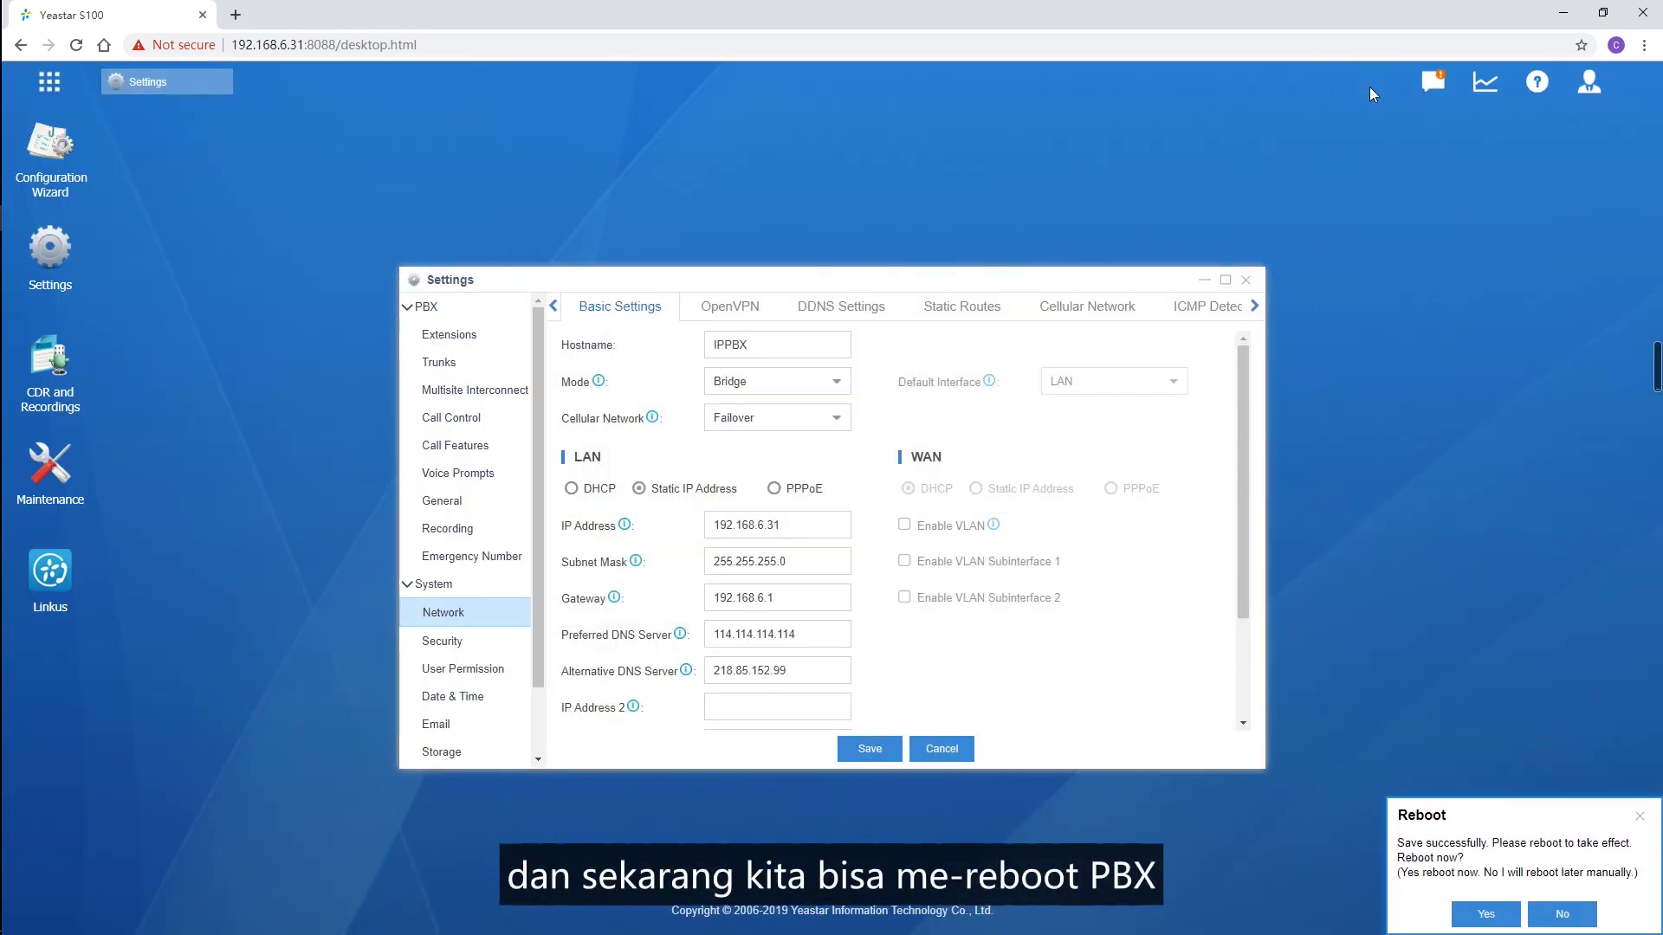
pyautogui.click(1485, 913)
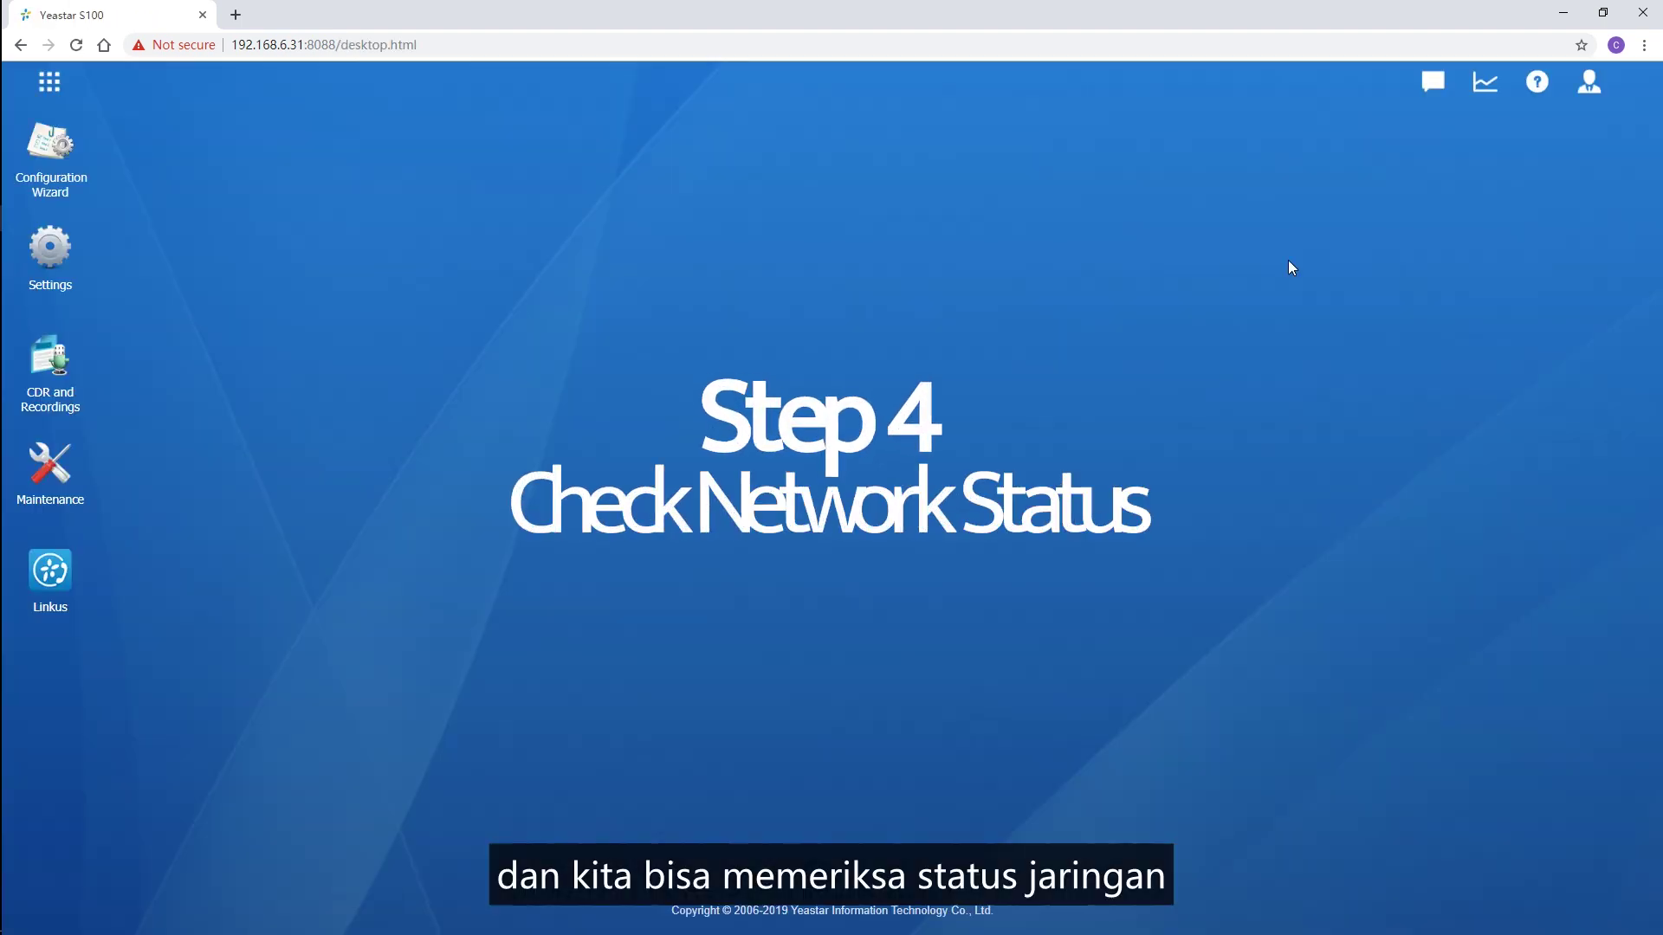
# Check Resource Monitor's network status down to Cellular Network, then close it
pyautogui.click(50, 82)
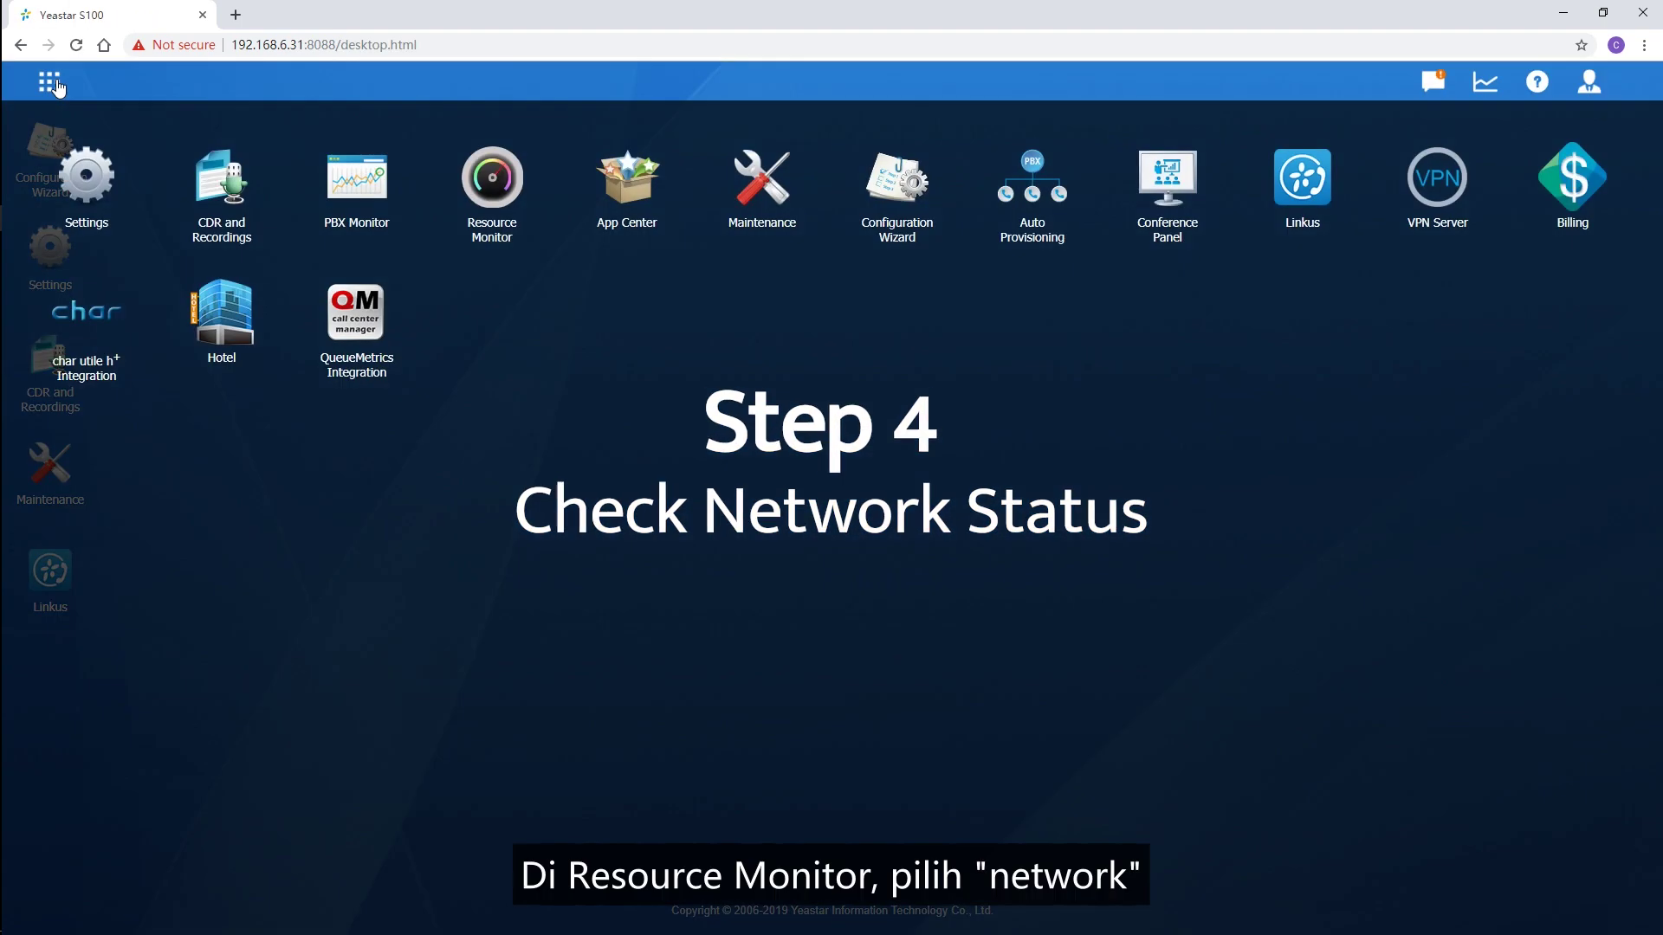
pyautogui.click(488, 204)
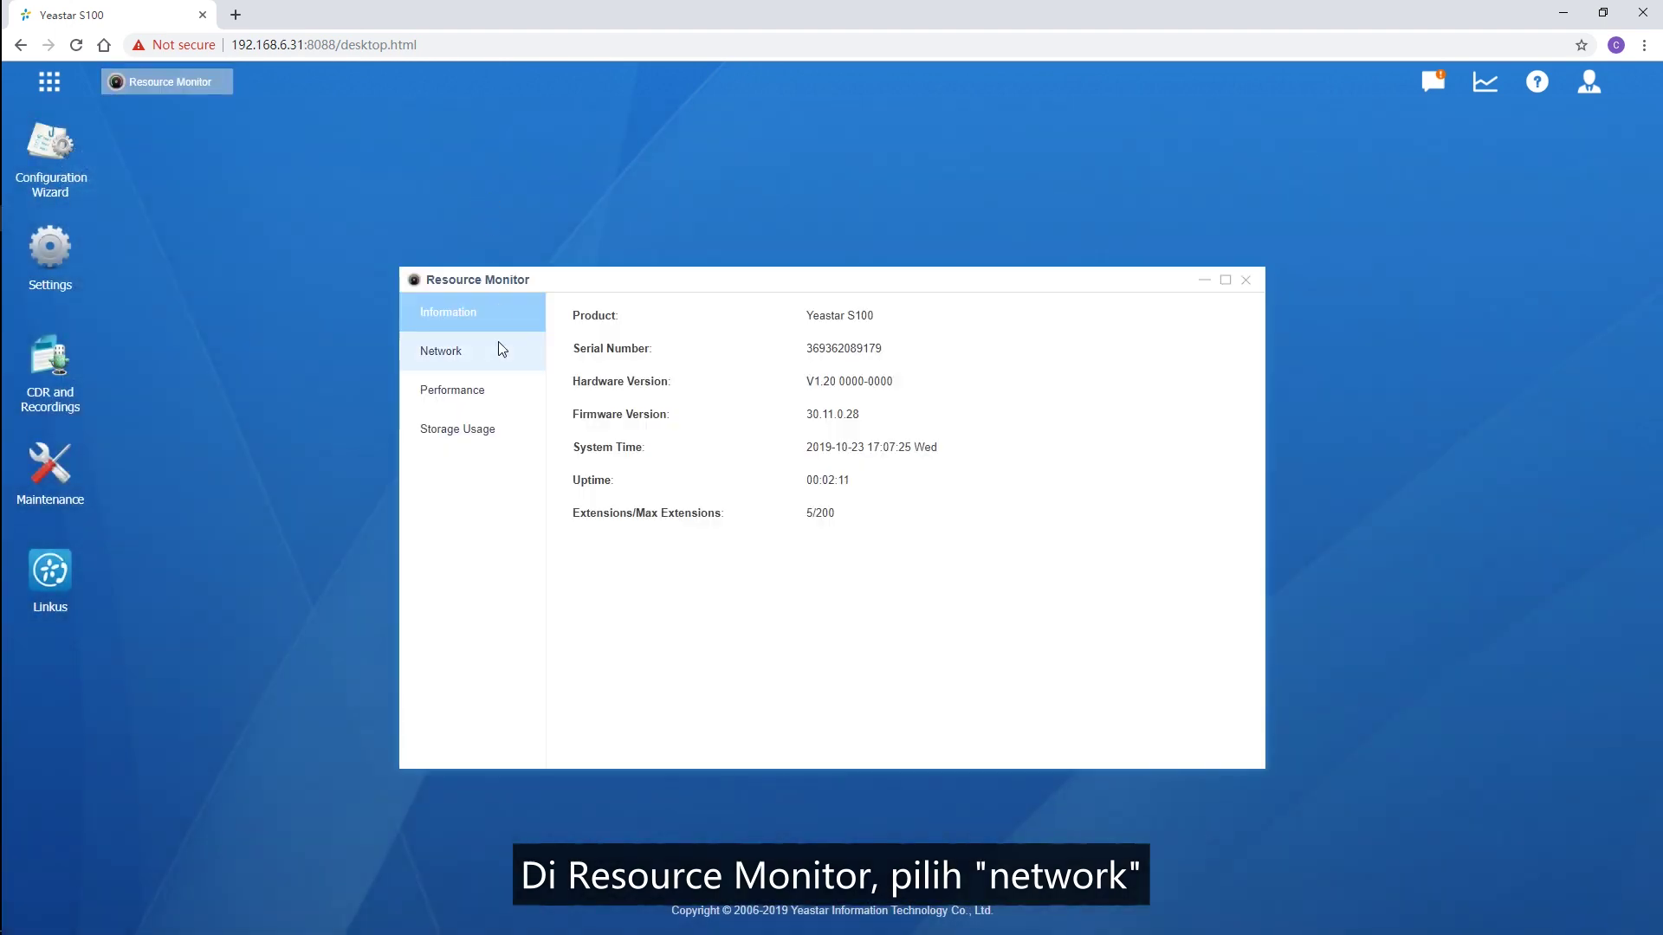
pyautogui.click(499, 350)
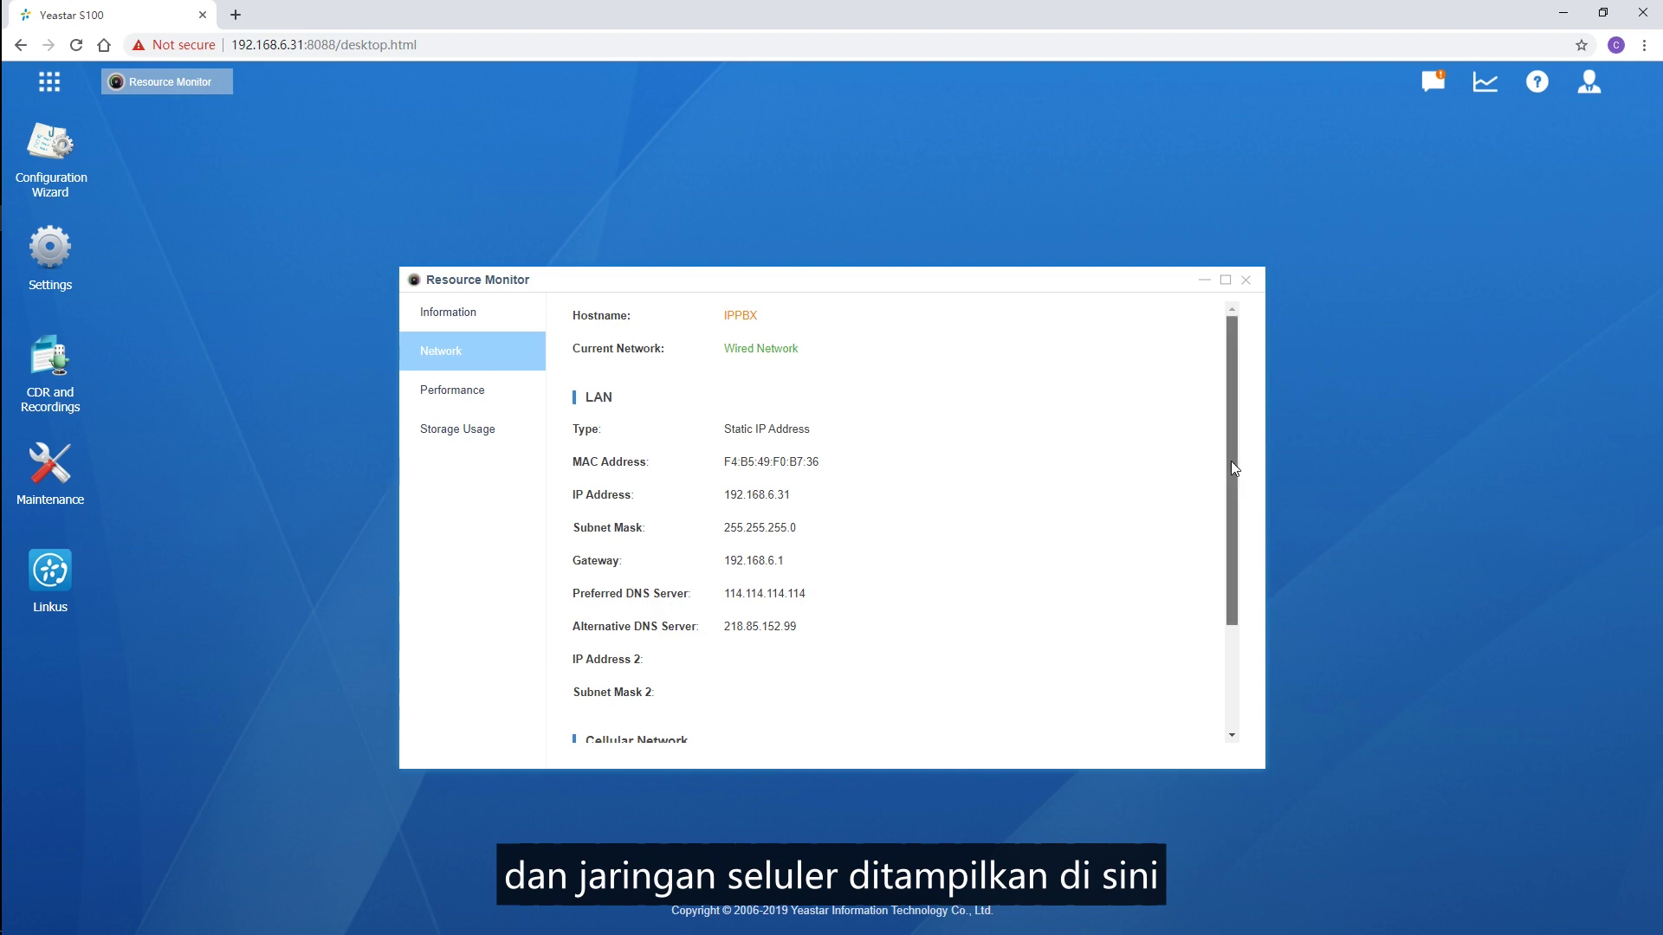
pyautogui.moveTo(1230, 461); pyautogui.dragTo(1230, 589)
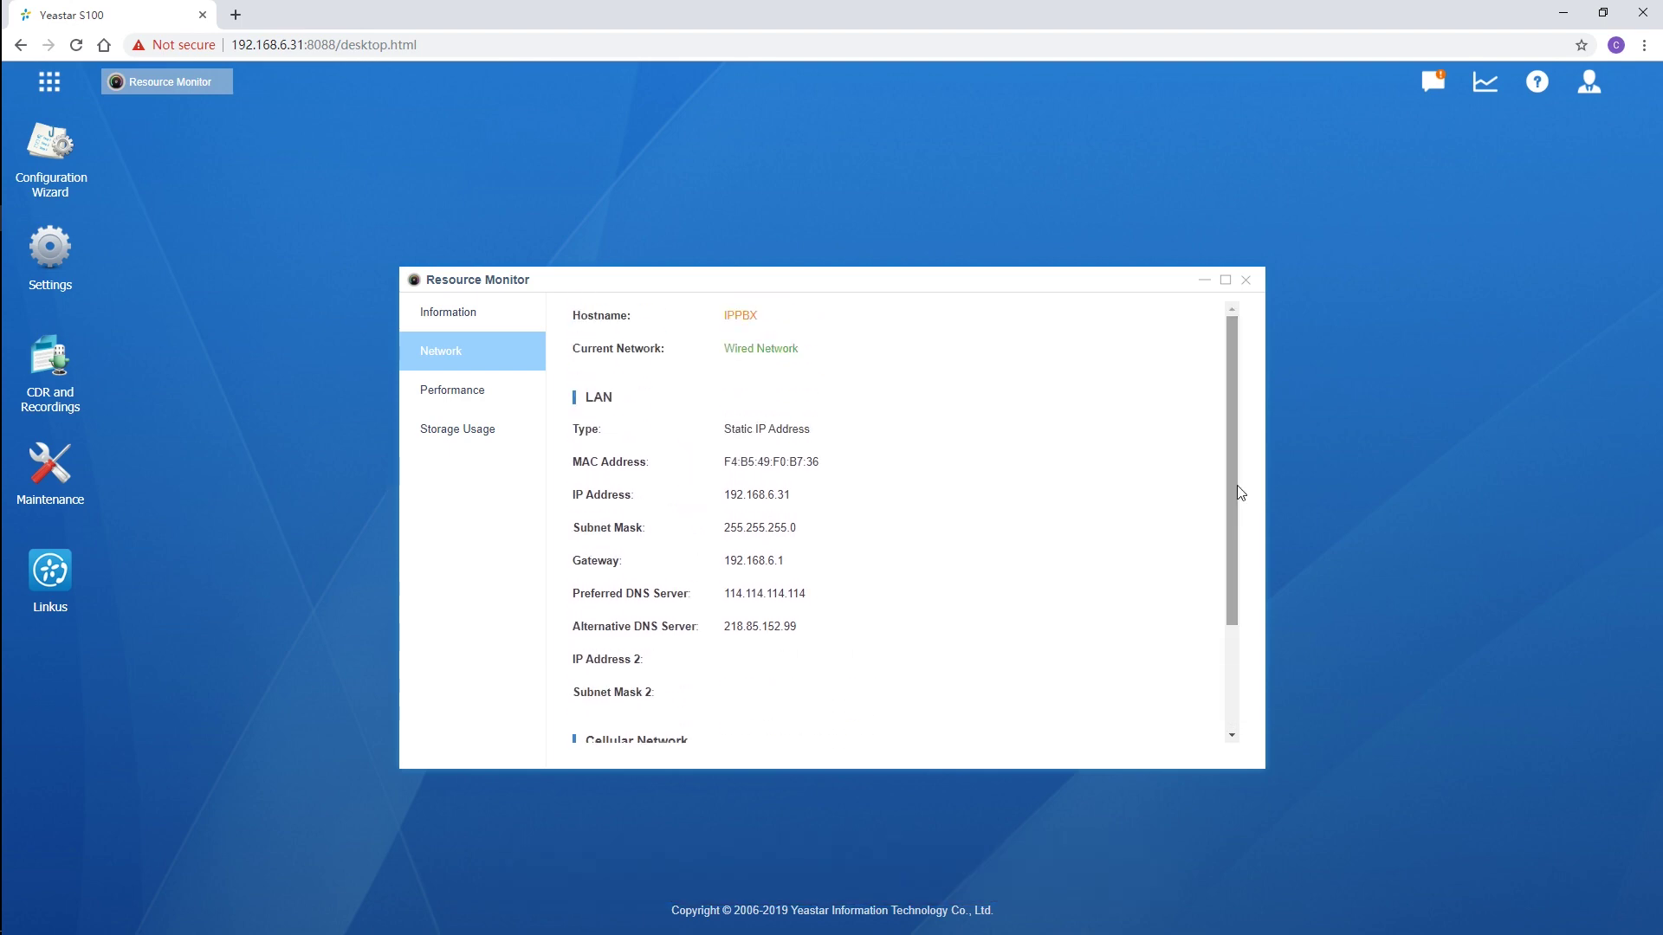
pyautogui.click(1250, 286)
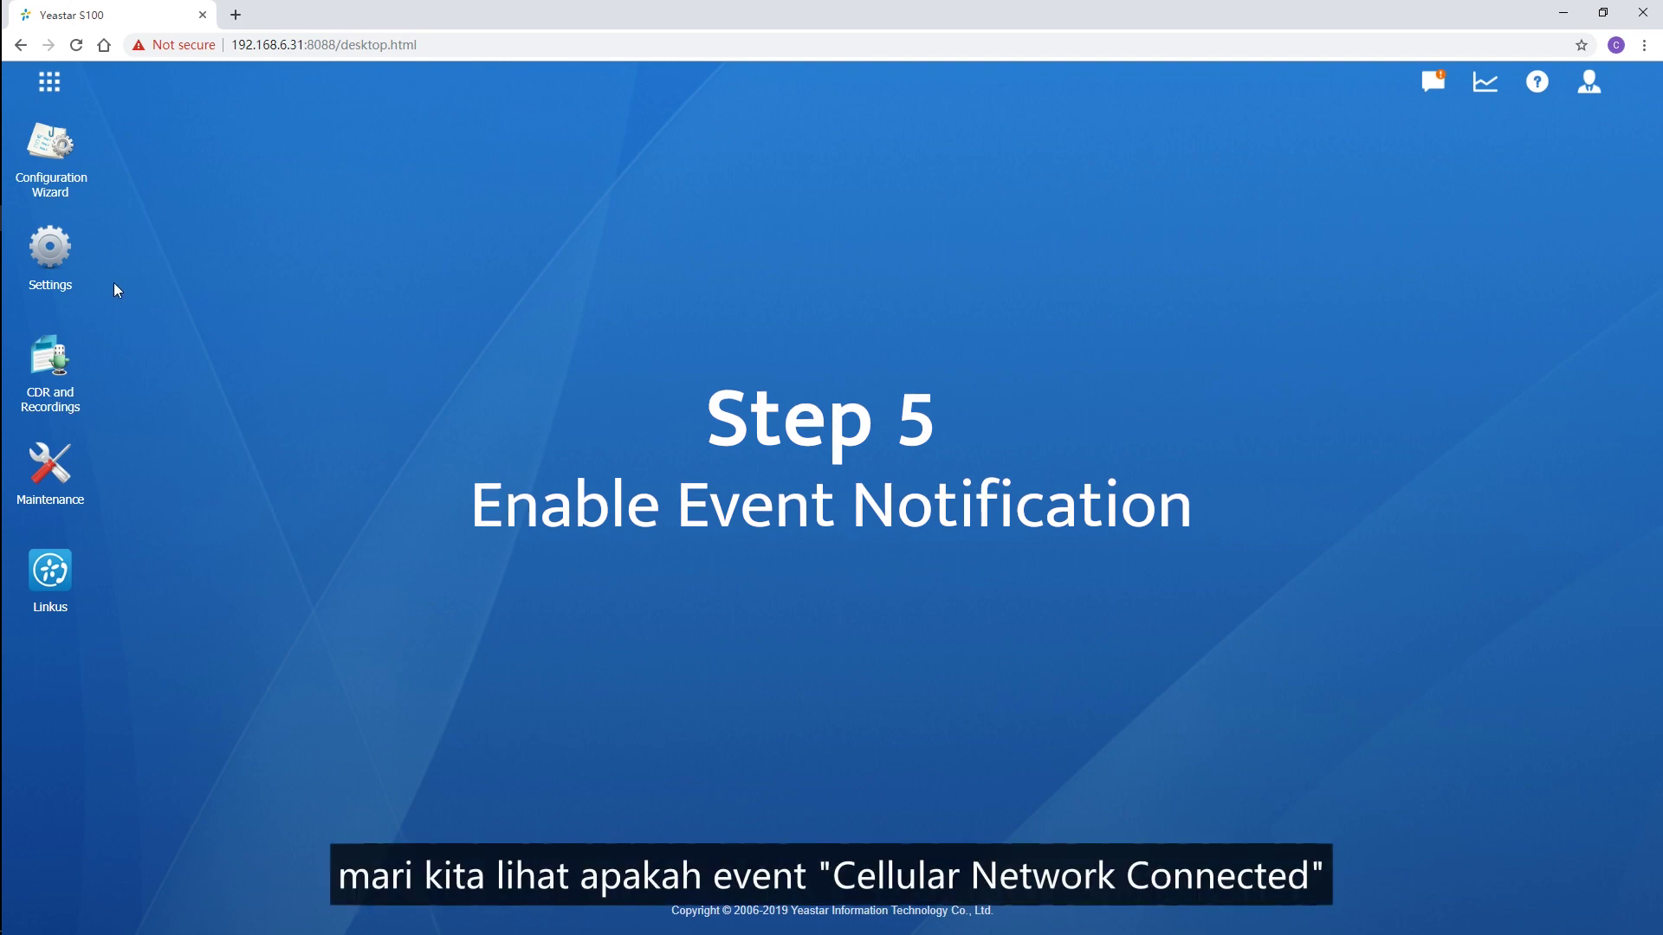
# Open Event Center's Event Settings and scroll to Cellular Network Connected
pyautogui.click(51, 252)
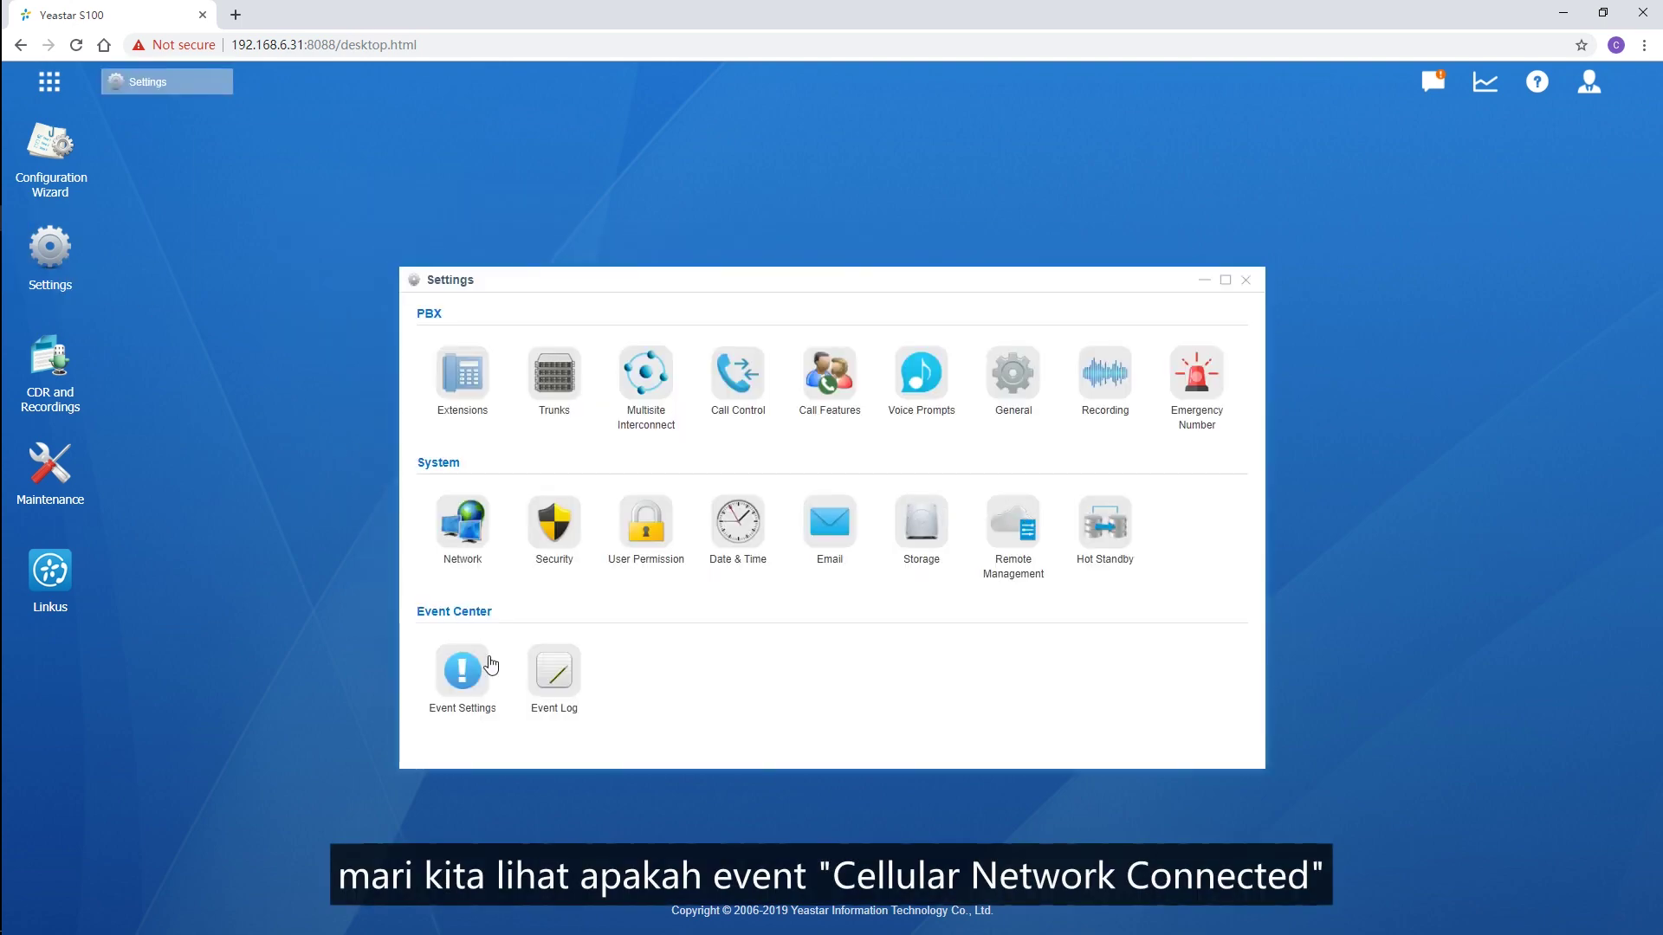
pyautogui.click(462, 669)
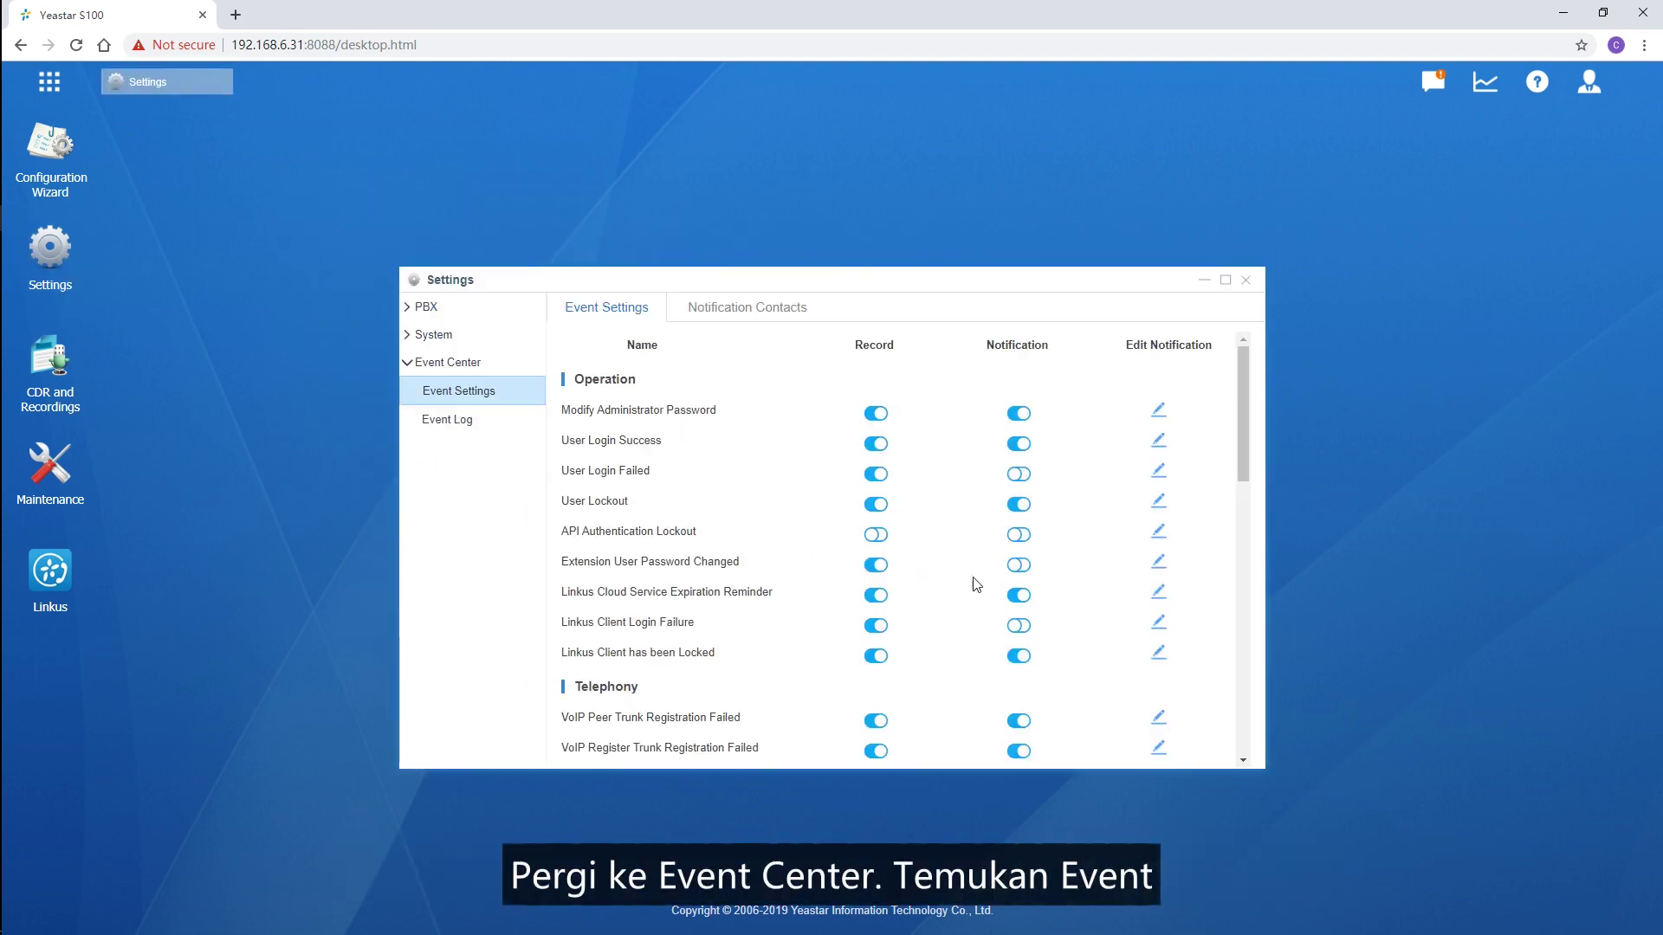
pyautogui.moveTo(1244, 434); pyautogui.dragTo(1244, 719)
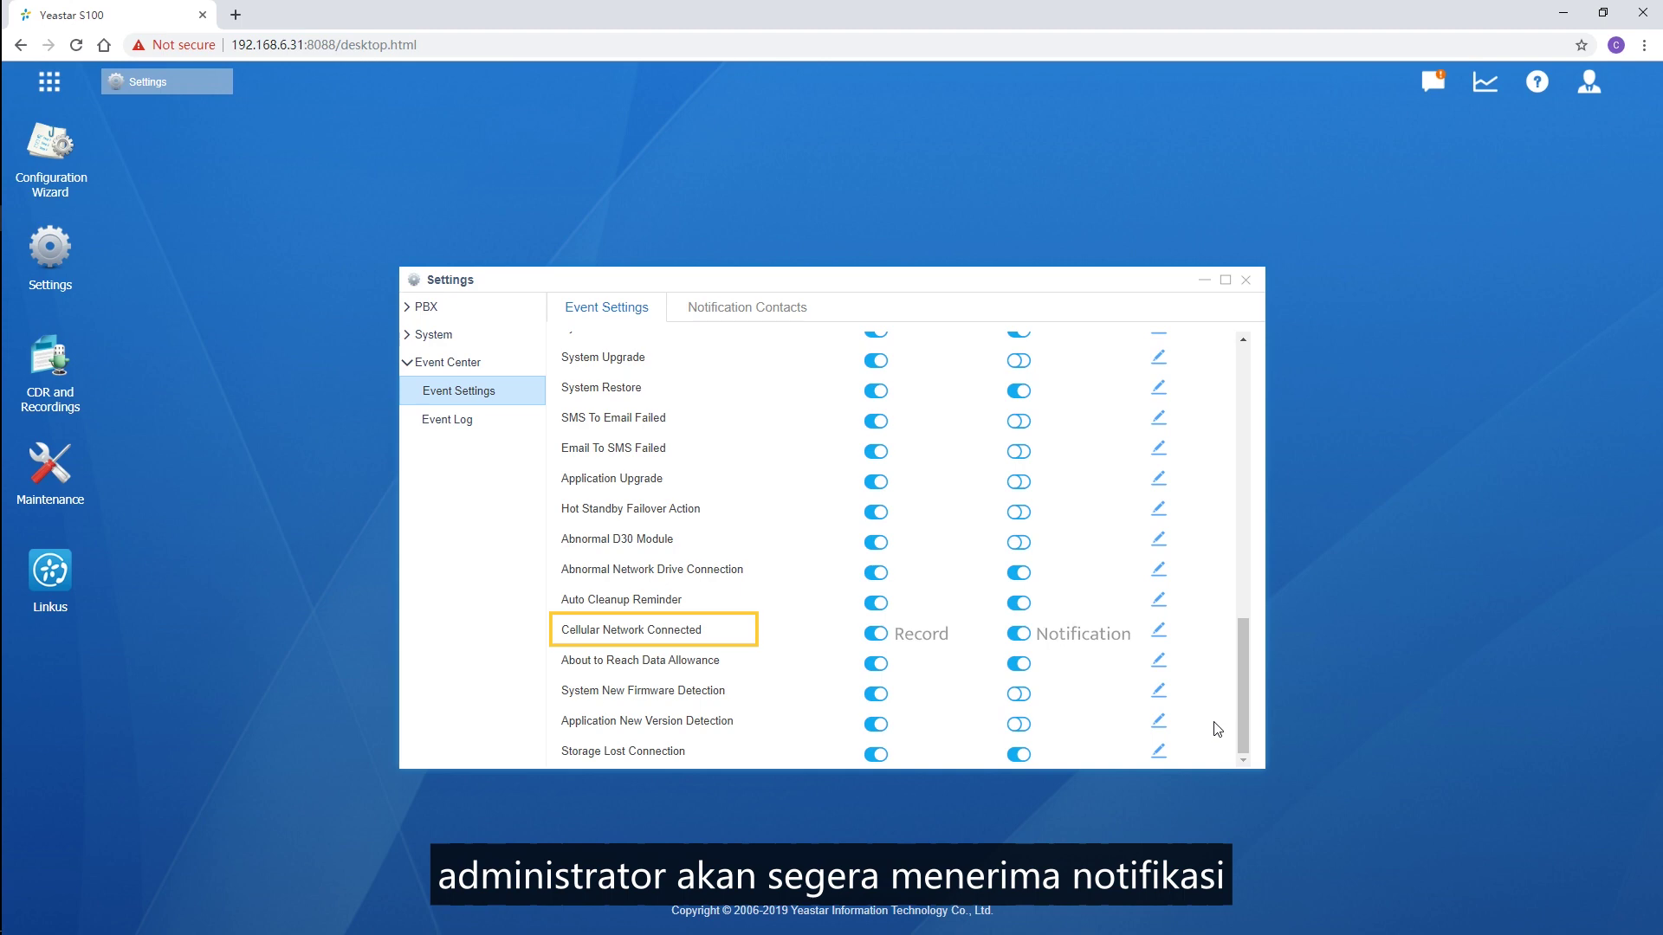
# Close the Settings window
pyautogui.click(1247, 283)
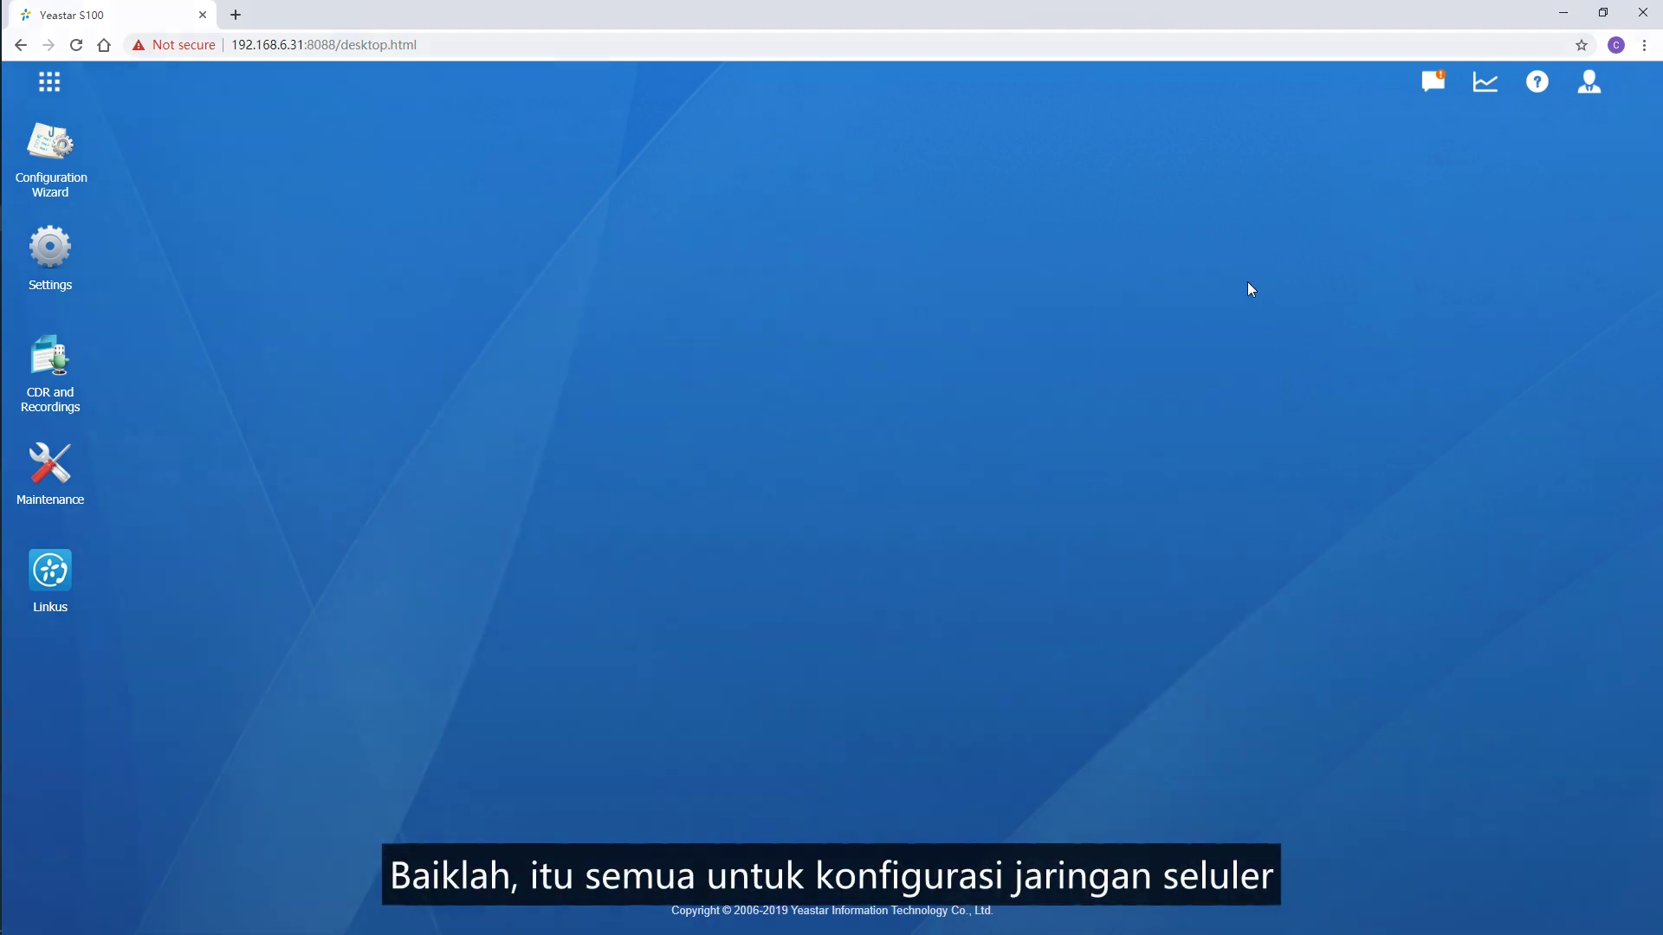